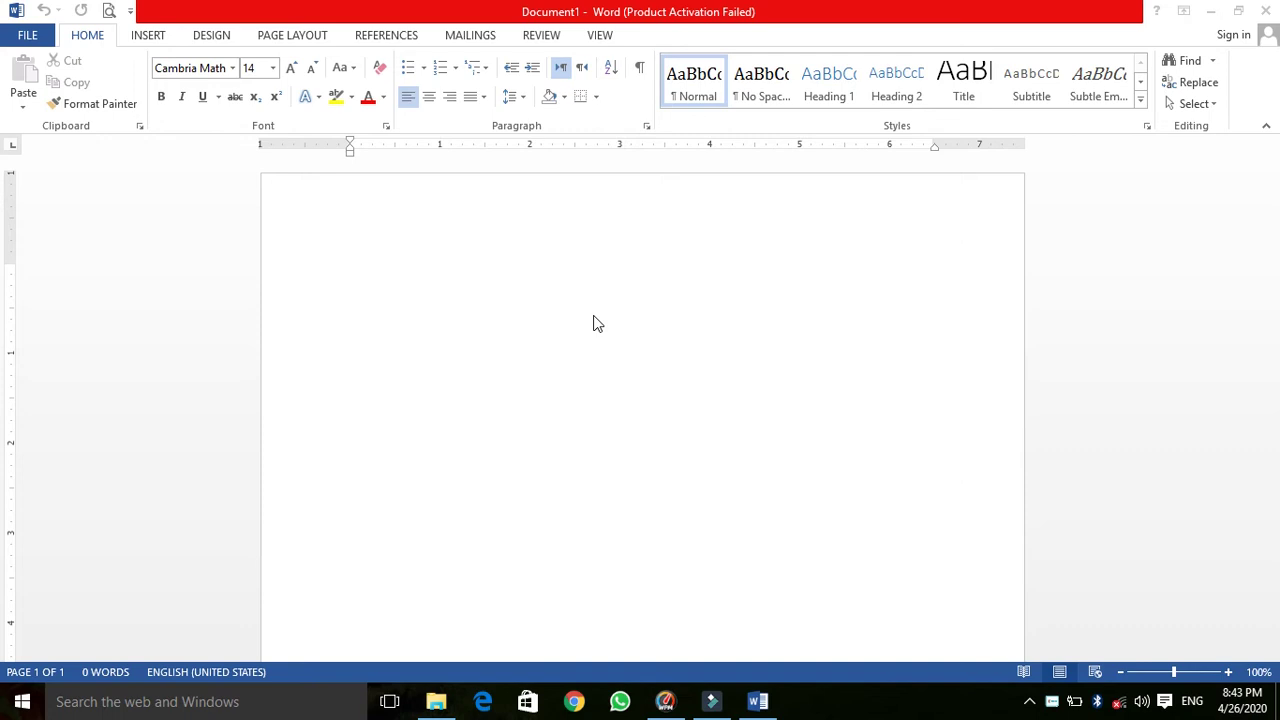
# Type 'The quick brown fox jumps over the little lazy dog', correcting the typos in 'lazy' and 'jumps'
pyautogui.click(455, 345)
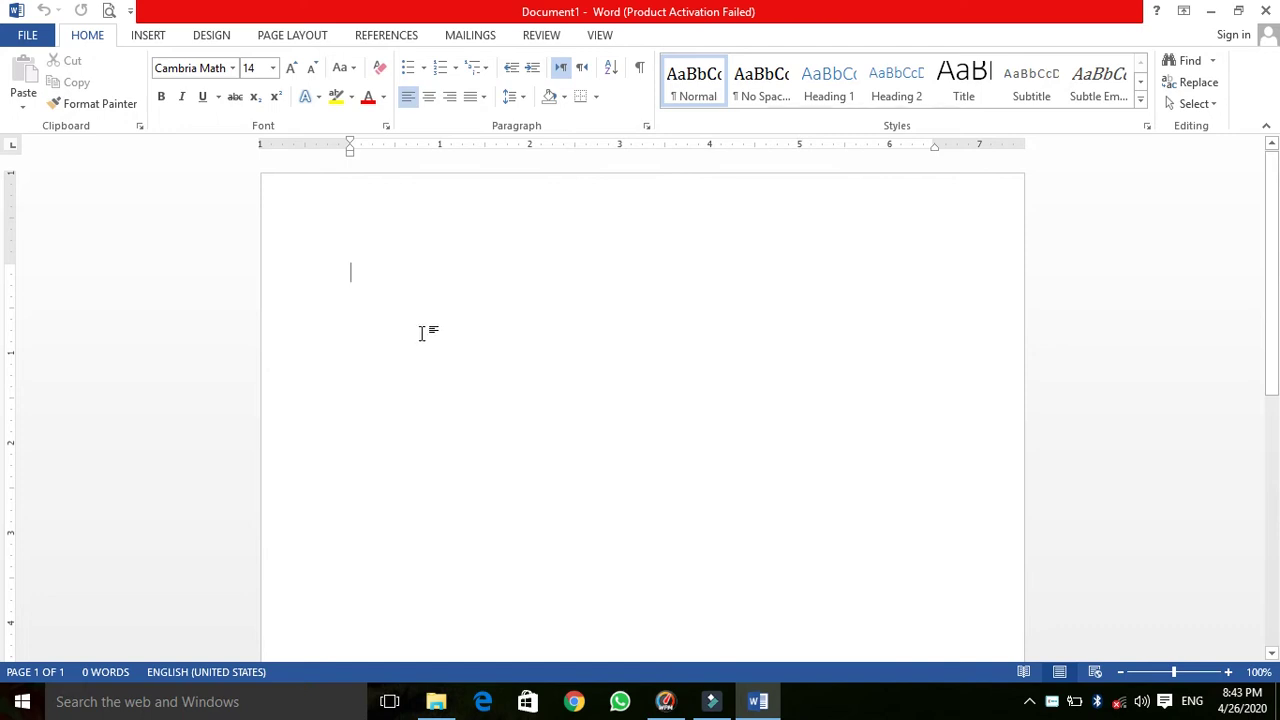
pyautogui.write('Th')
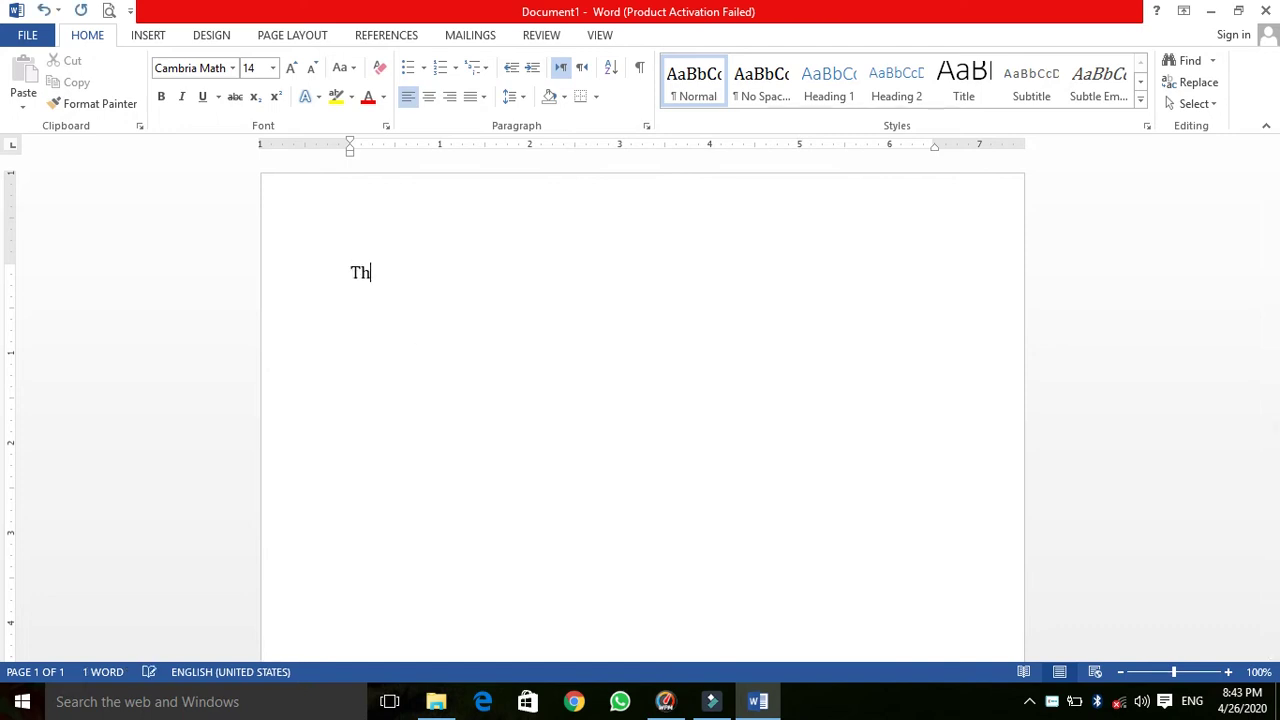
pyautogui.write('quick brown fox jups ')
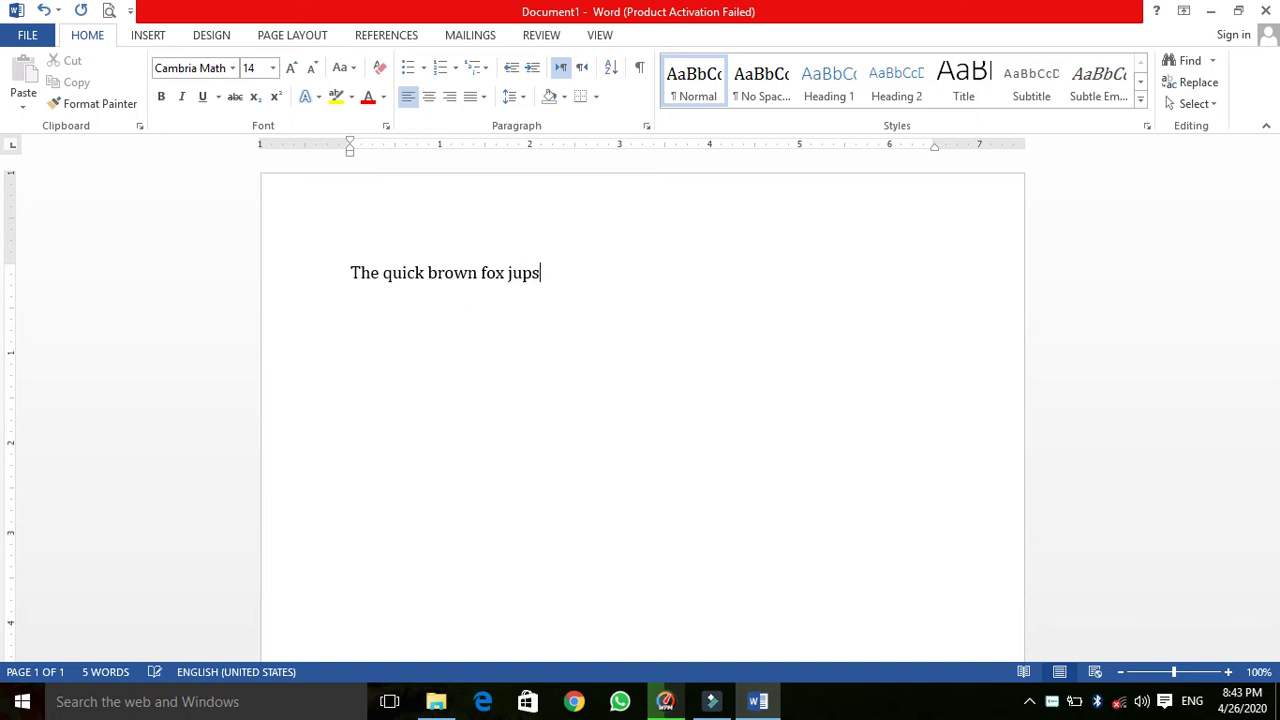
pyautogui.write('over the ')
pyautogui.write('little lazu')
pyautogui.press('BackSpace')
pyautogui.write('y dog')
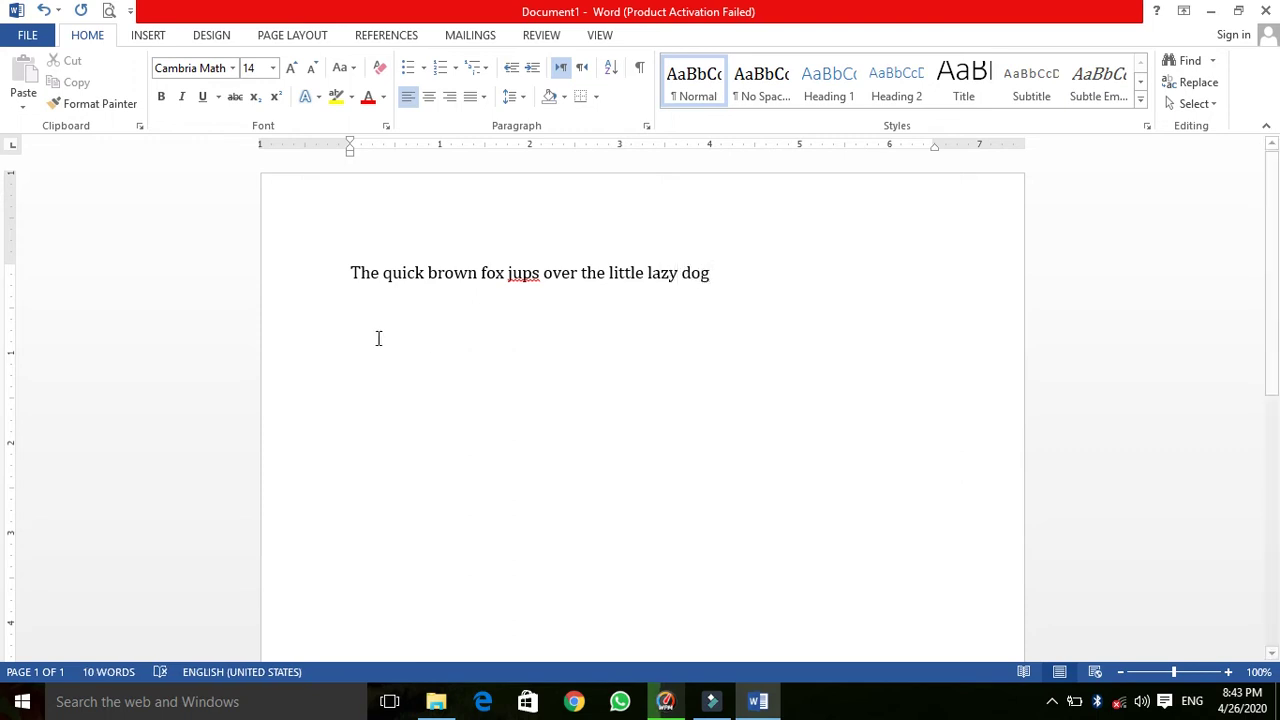
pyautogui.click(522, 277)
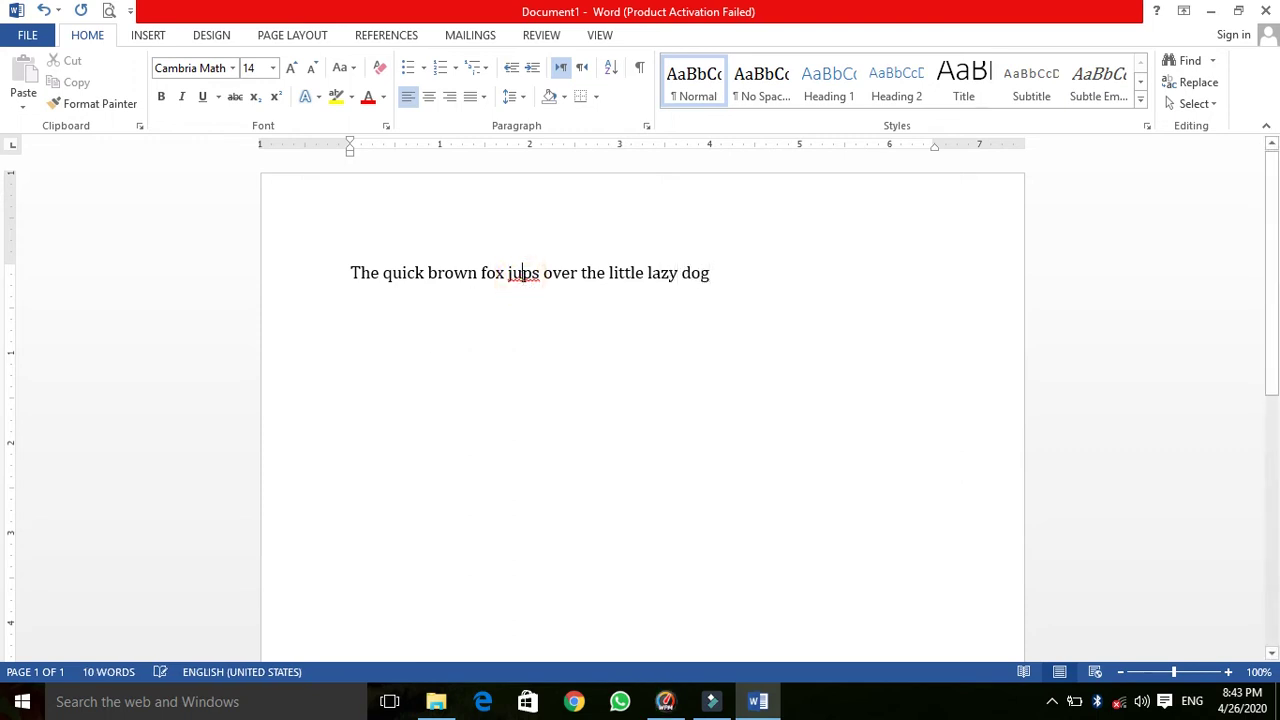
pyautogui.write('m')
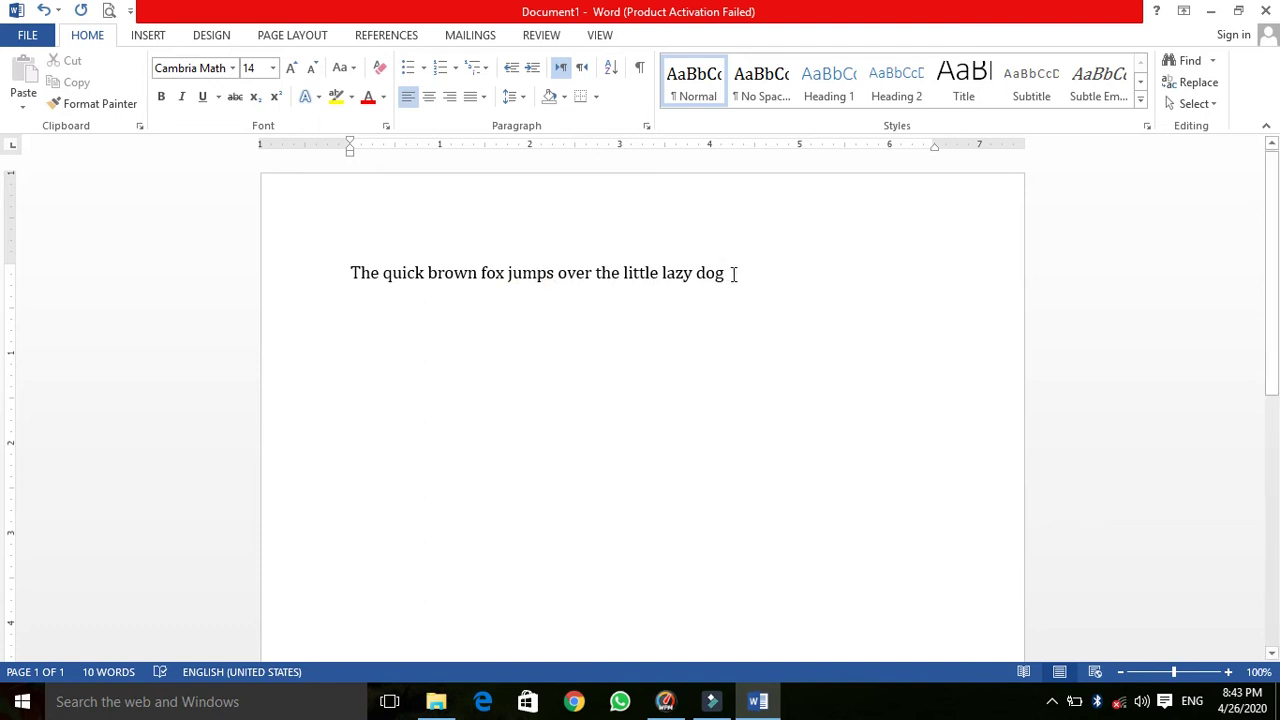
pyautogui.moveTo(730, 276); pyautogui.dragTo(355, 273)
pyautogui.hotkey('ctrl', 'c')
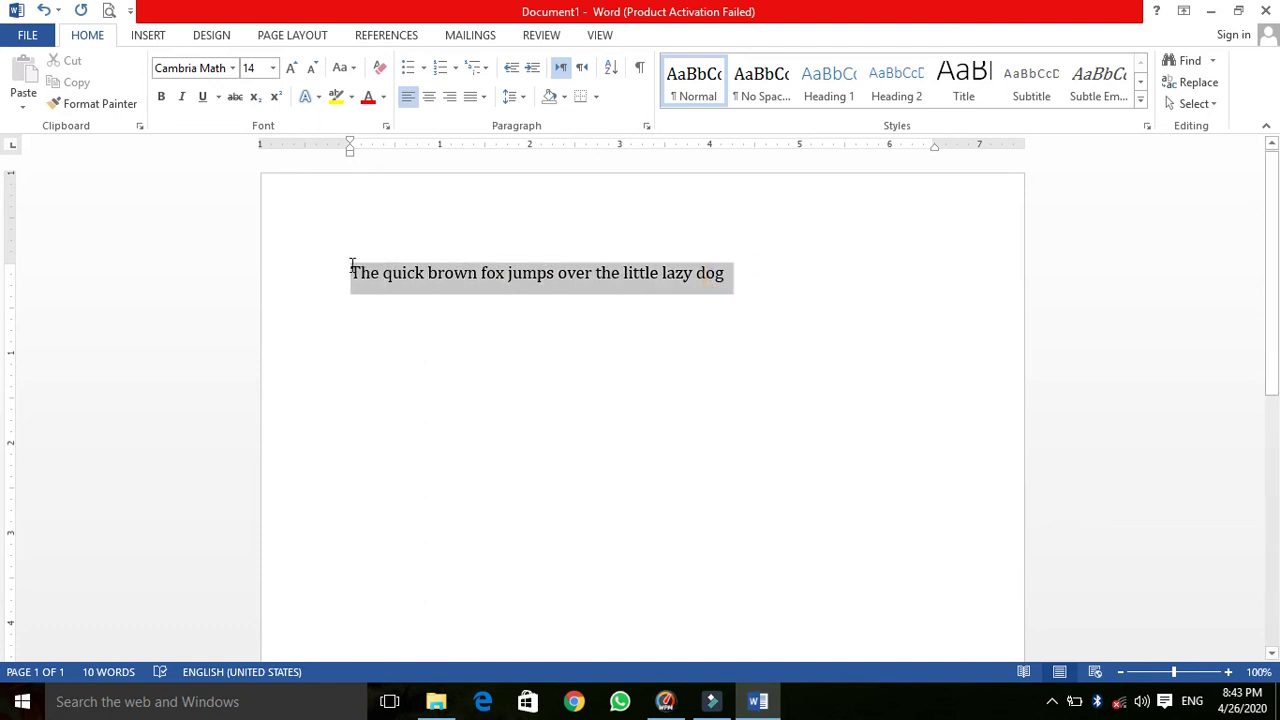
# Paste the fox sentence twice more so the first paragraph holds three copies
pyautogui.click(738, 276)
pyautogui.hotkey('ctrl', 'v')
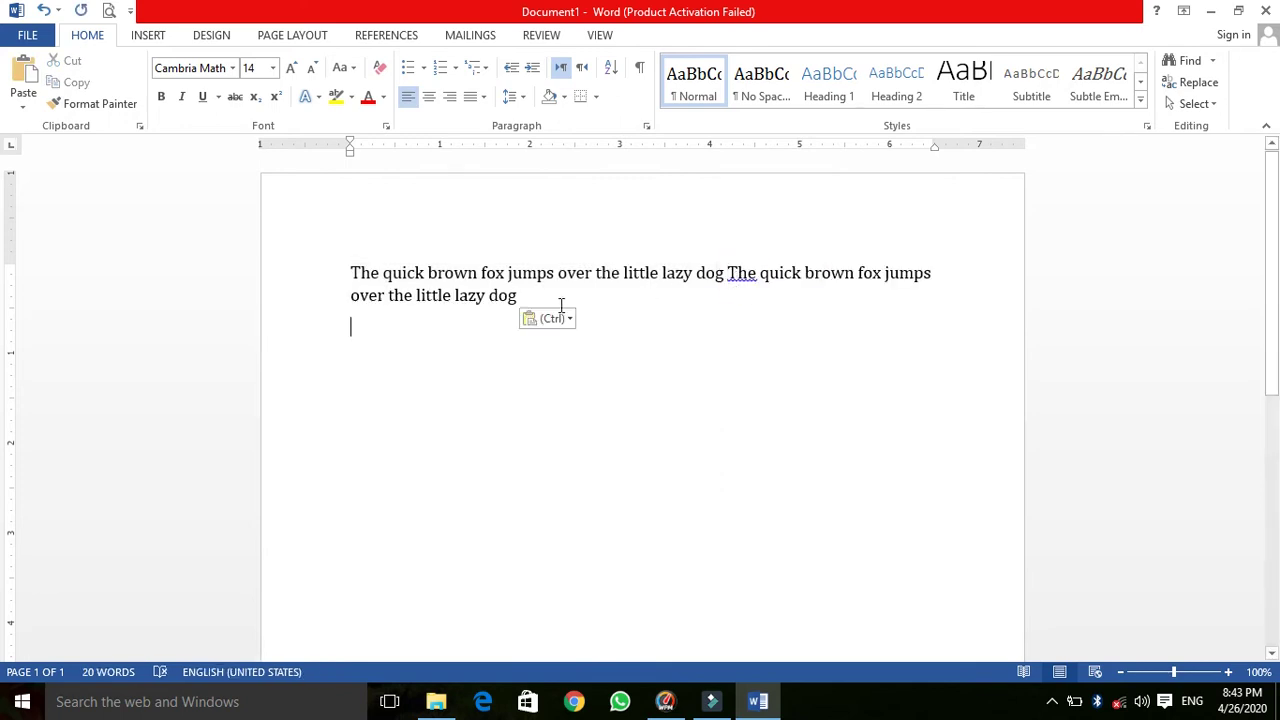
pyautogui.click(521, 297)
pyautogui.hotkey('ctrl', 'v')
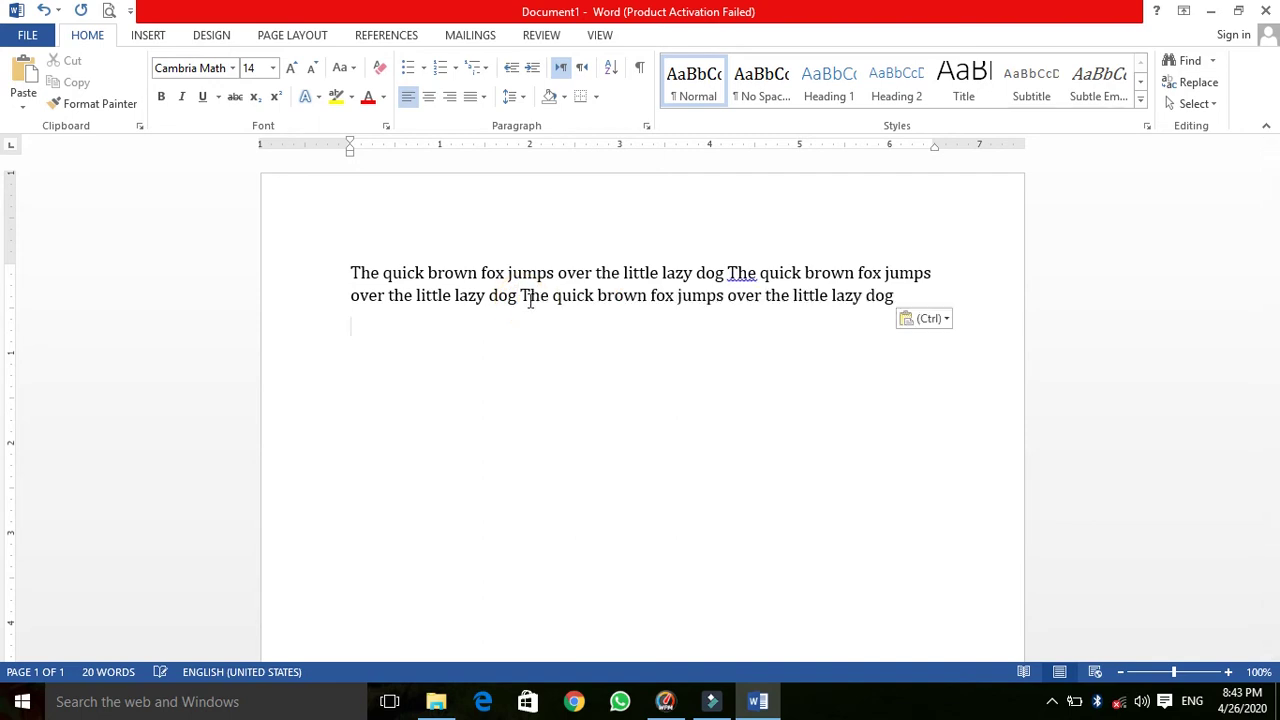
# Start a second paragraph with the fox sentence and append further copies to it
pyautogui.hotkey('ctrl', 'v')
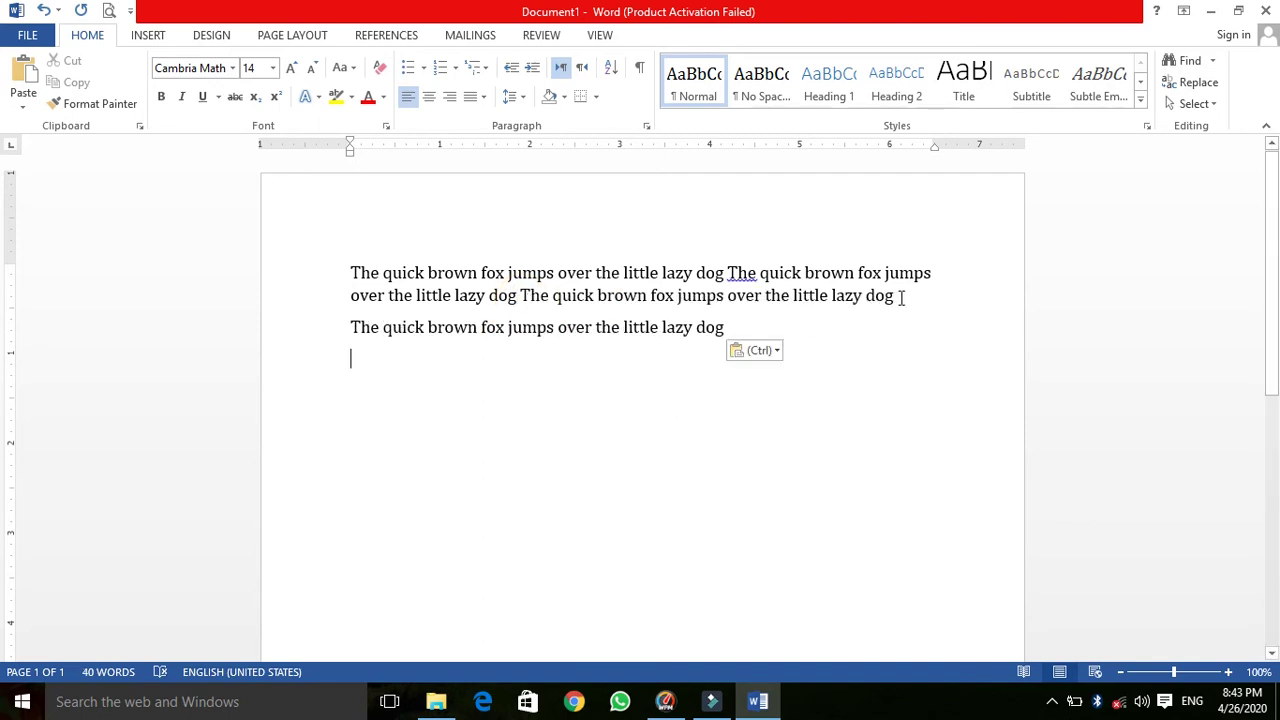
pyautogui.click(732, 326)
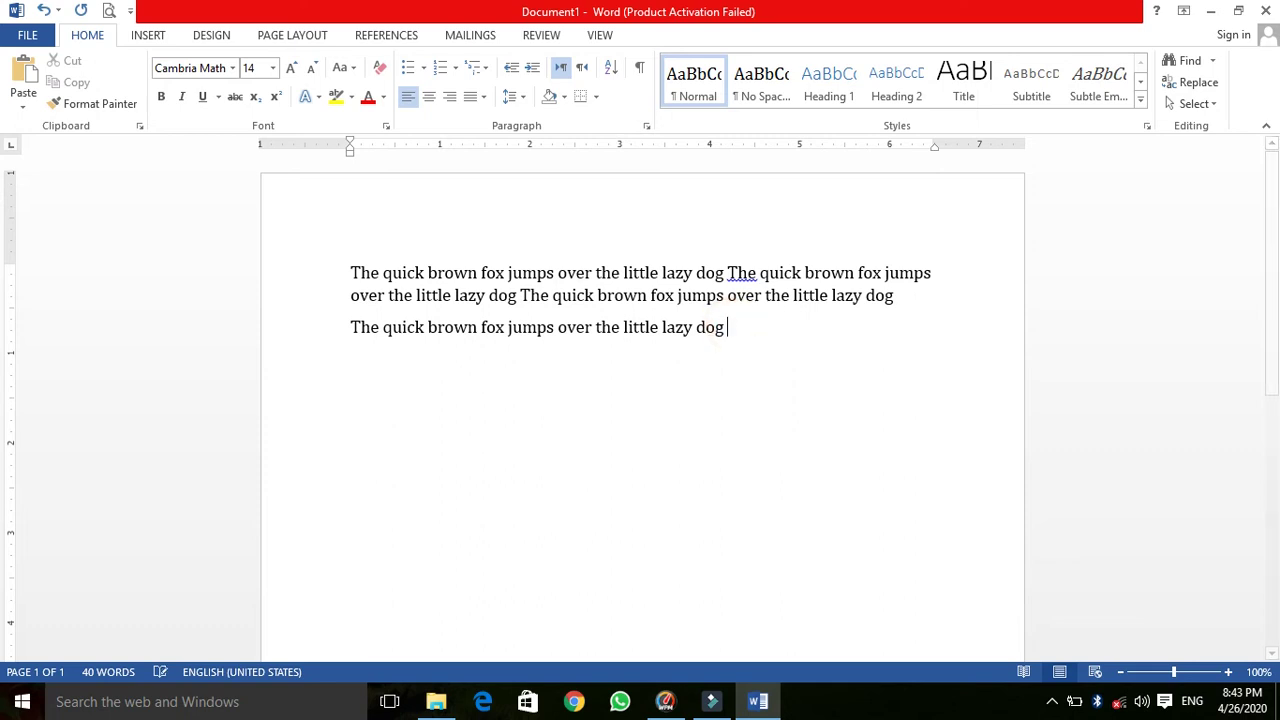
pyautogui.hotkey('ctrl', 'v')
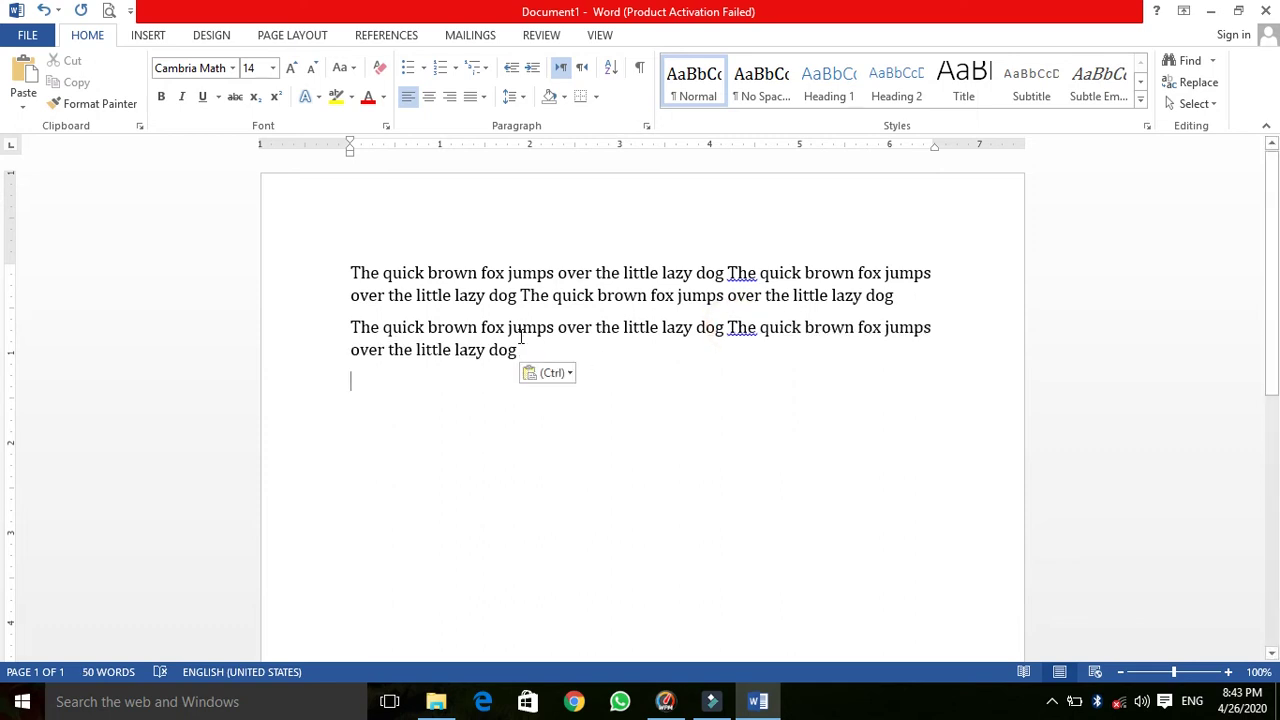
pyautogui.press('BackSpace')
pyautogui.hotkey('ctrl', 'v')
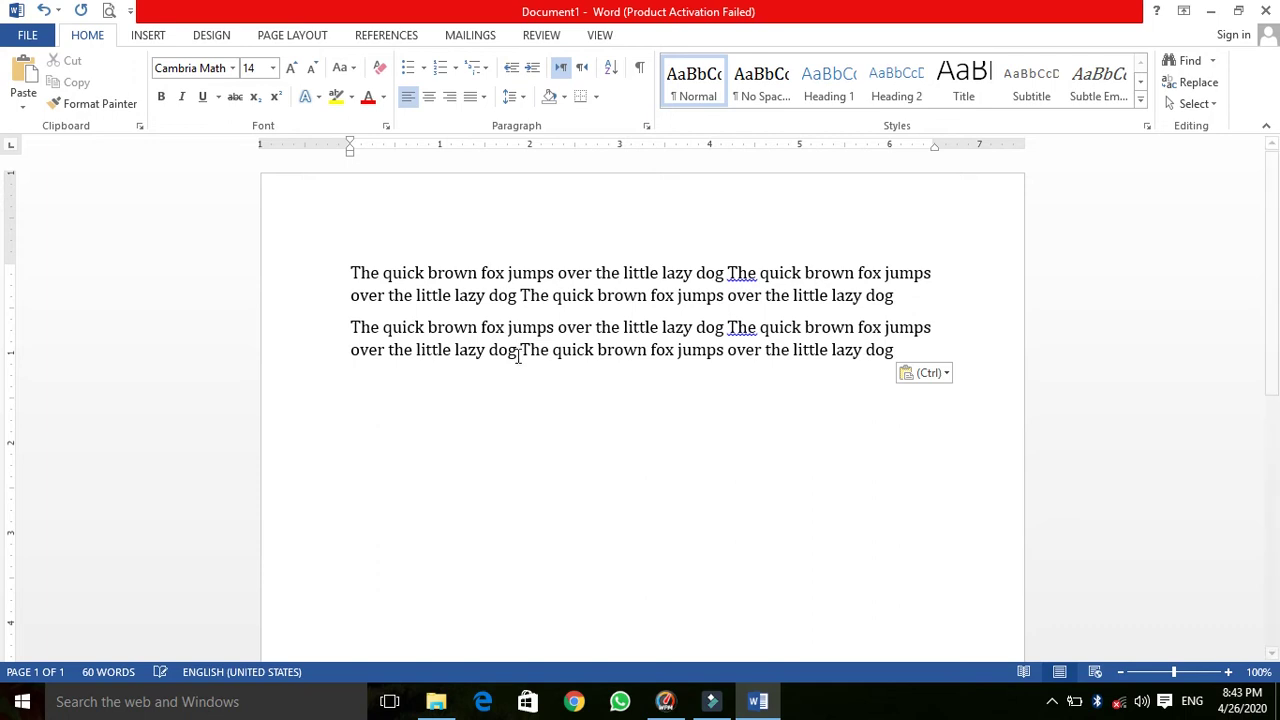
pyautogui.click(896, 350)
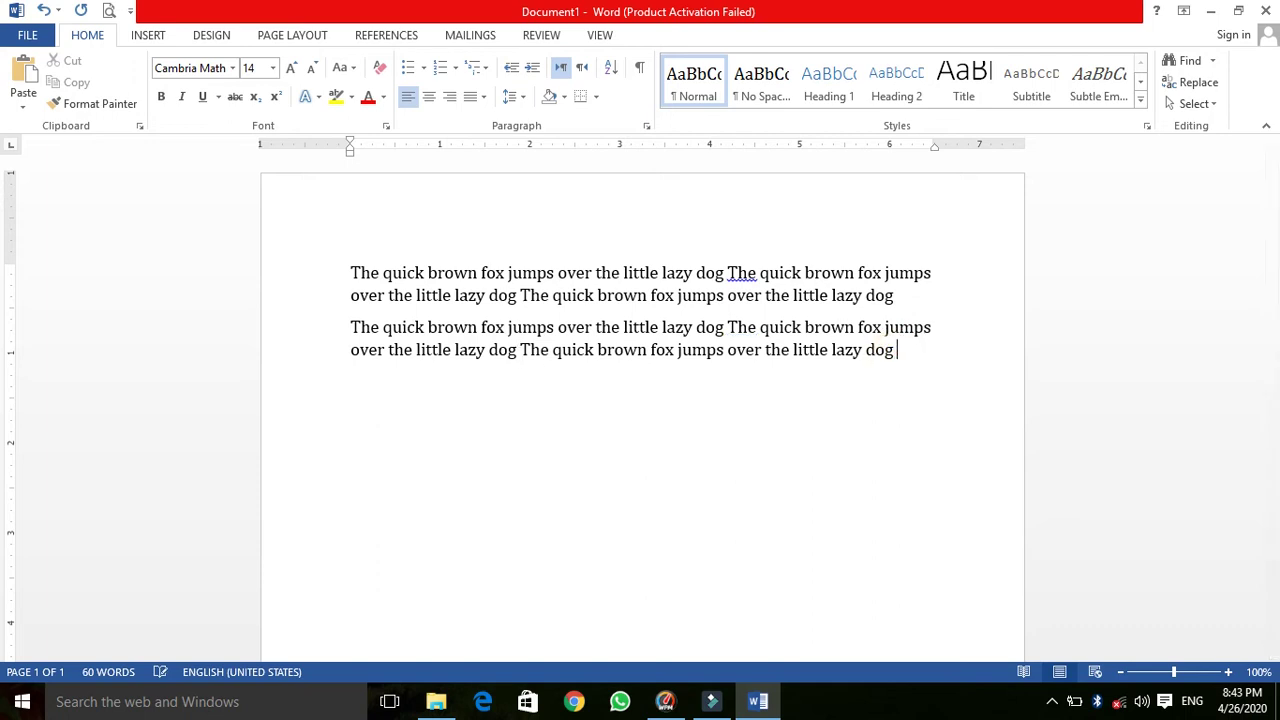
pyautogui.hotkey('ctrl', 'v')
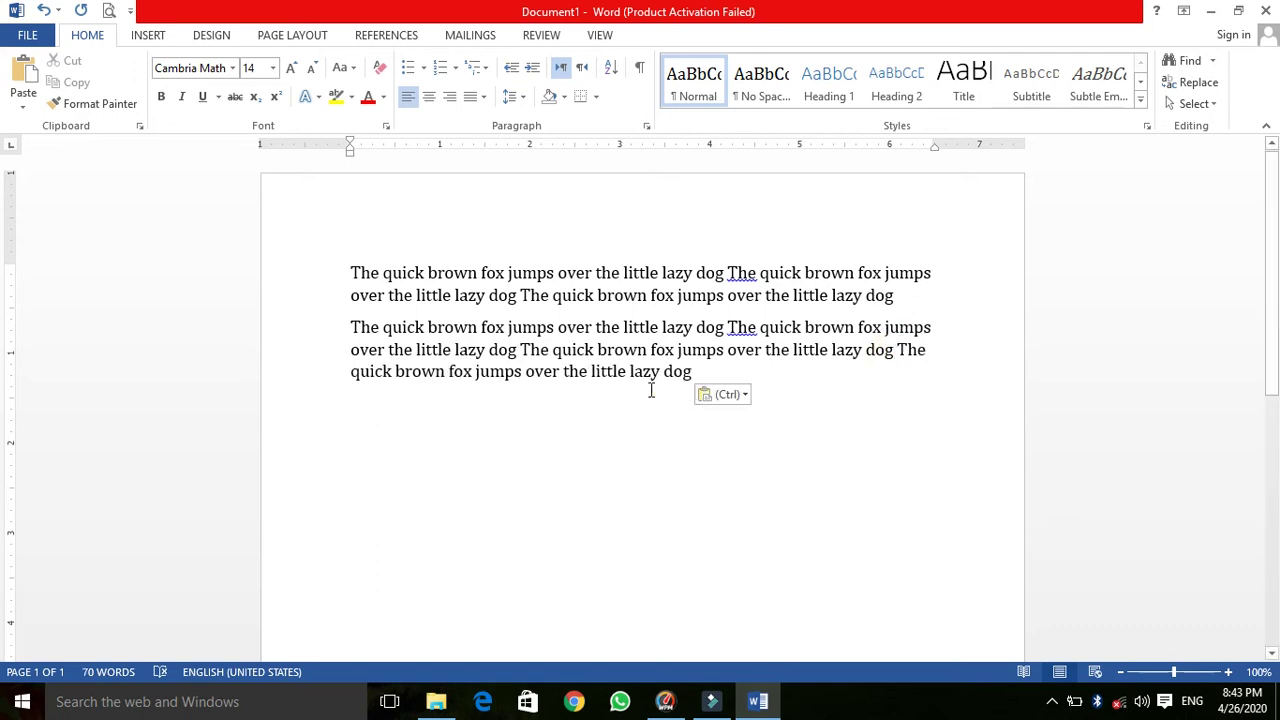
pyautogui.click(696, 371)
pyautogui.hotkey('ctrl', 'v')
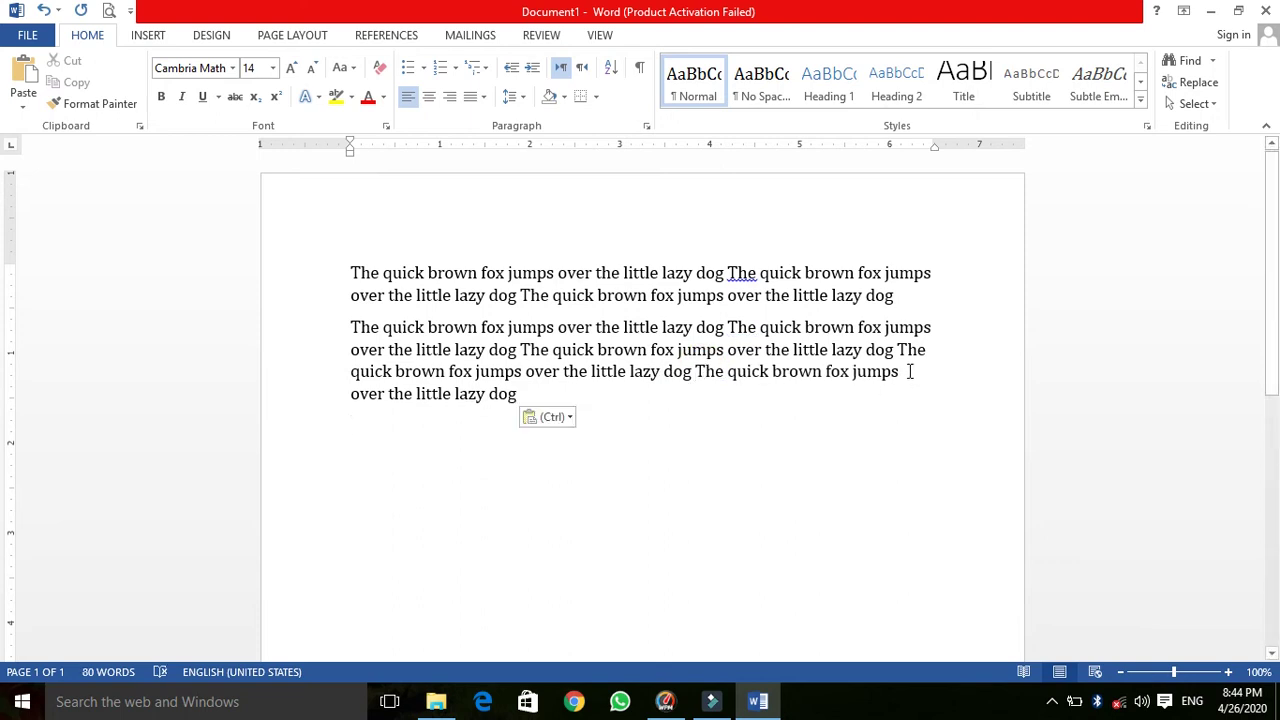
# Complete the eight-sentence second paragraph and delete the trailing empty lines
pyautogui.click(522, 394)
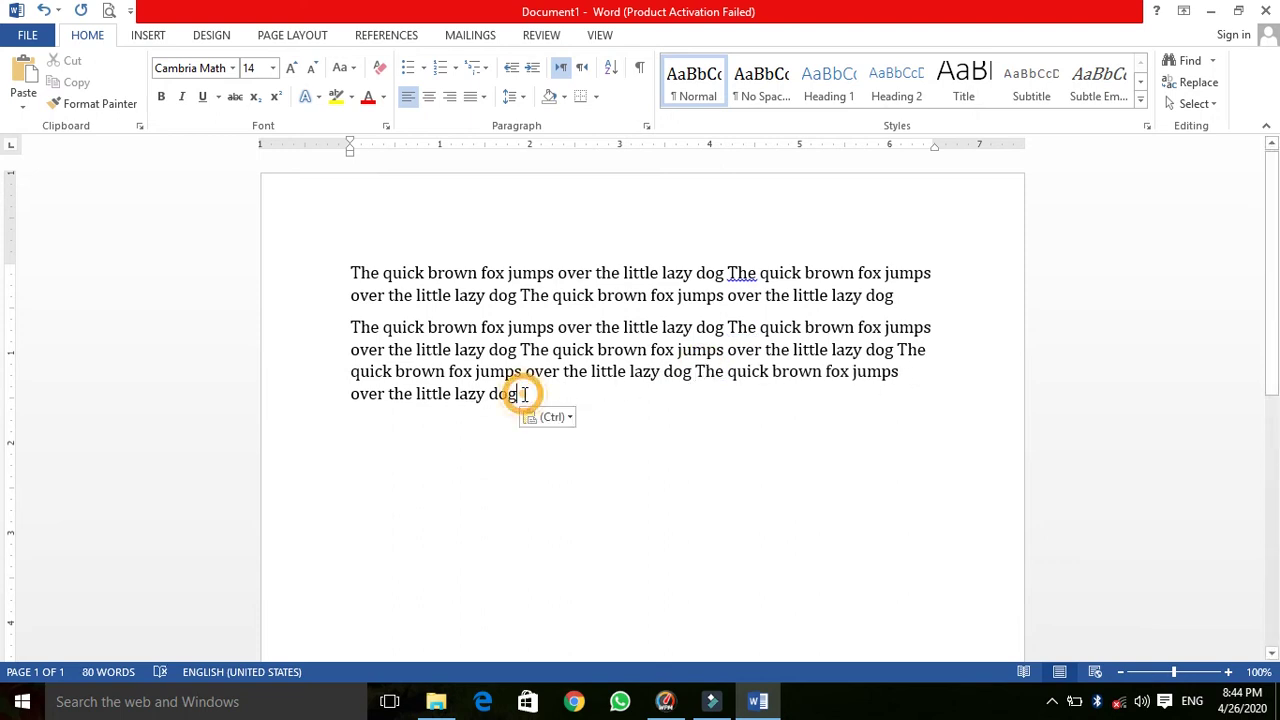
pyautogui.hotkey('ctrl', 'v')
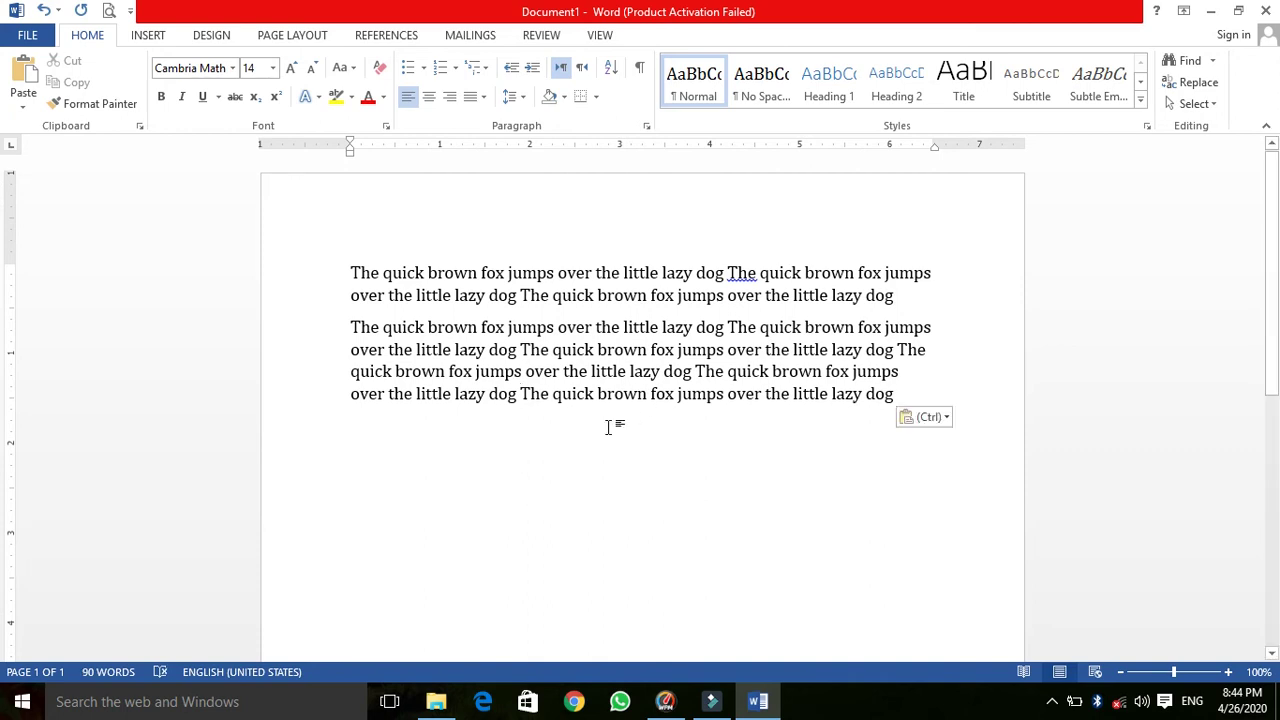
pyautogui.click(897, 395)
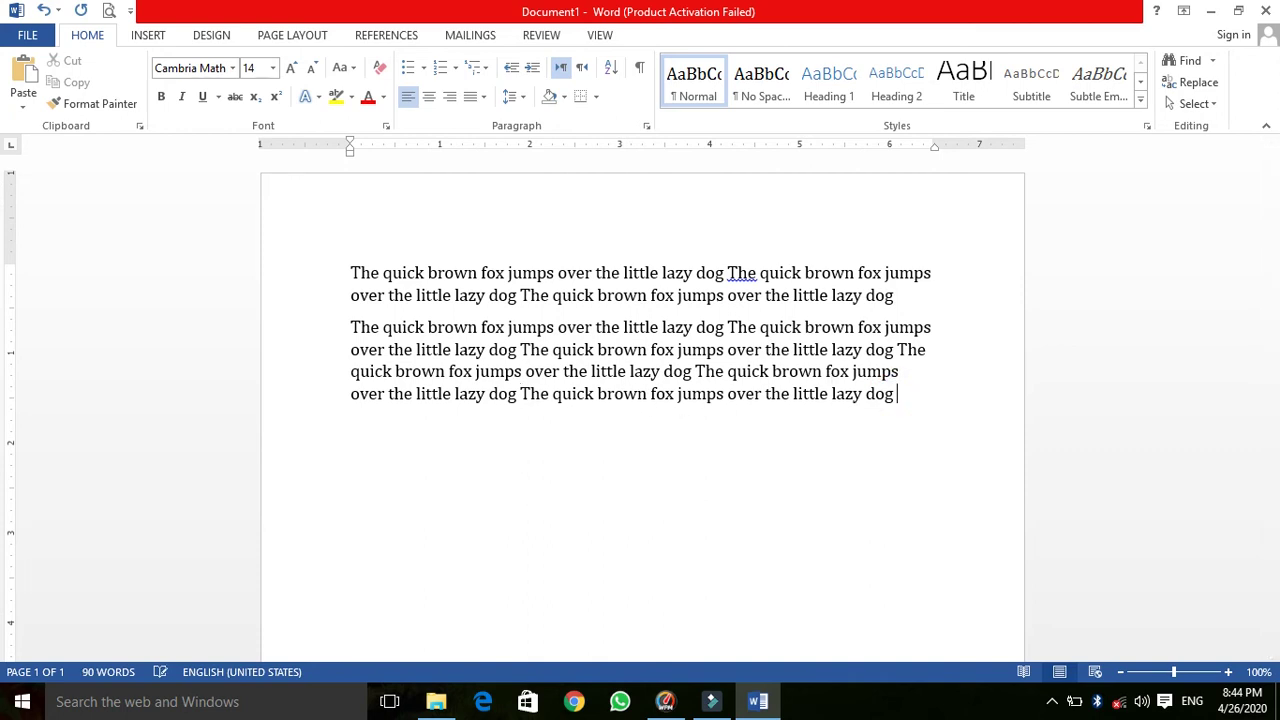
pyautogui.write('The quick brown fox jumps over the little lazy dog')
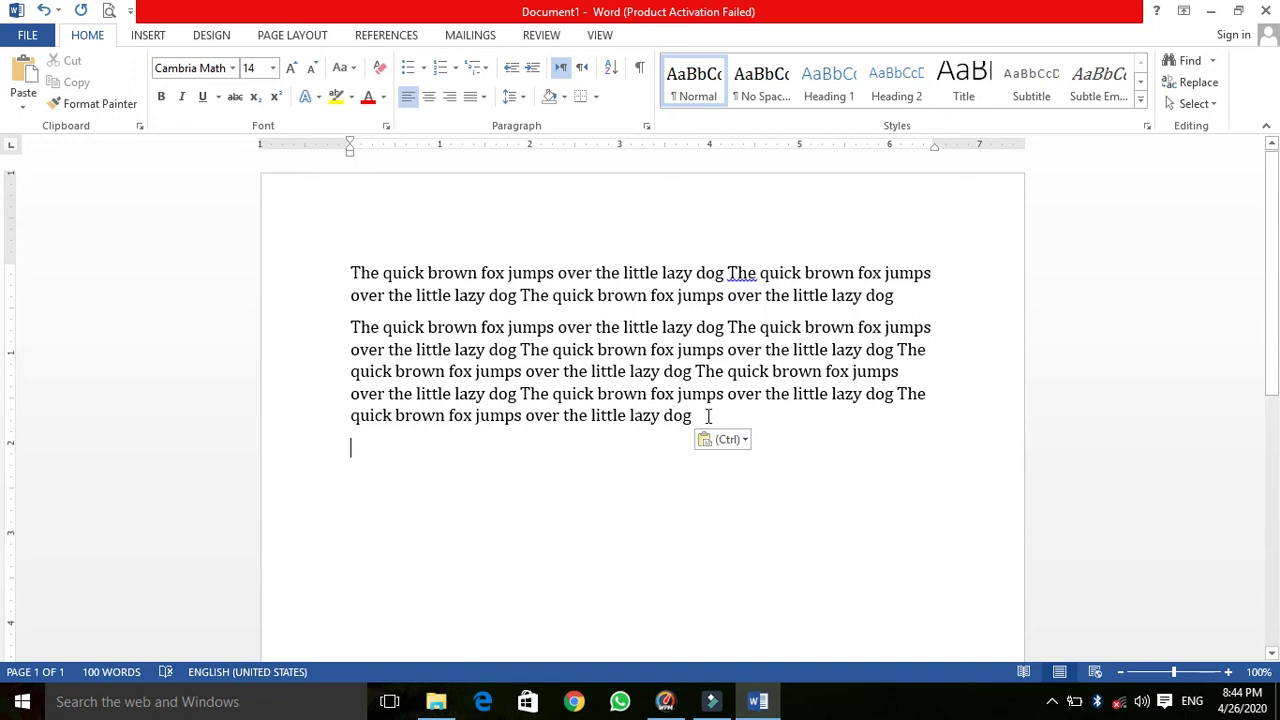
pyautogui.press('BackSpace')
pyautogui.hotkey('ctrl', 'v')
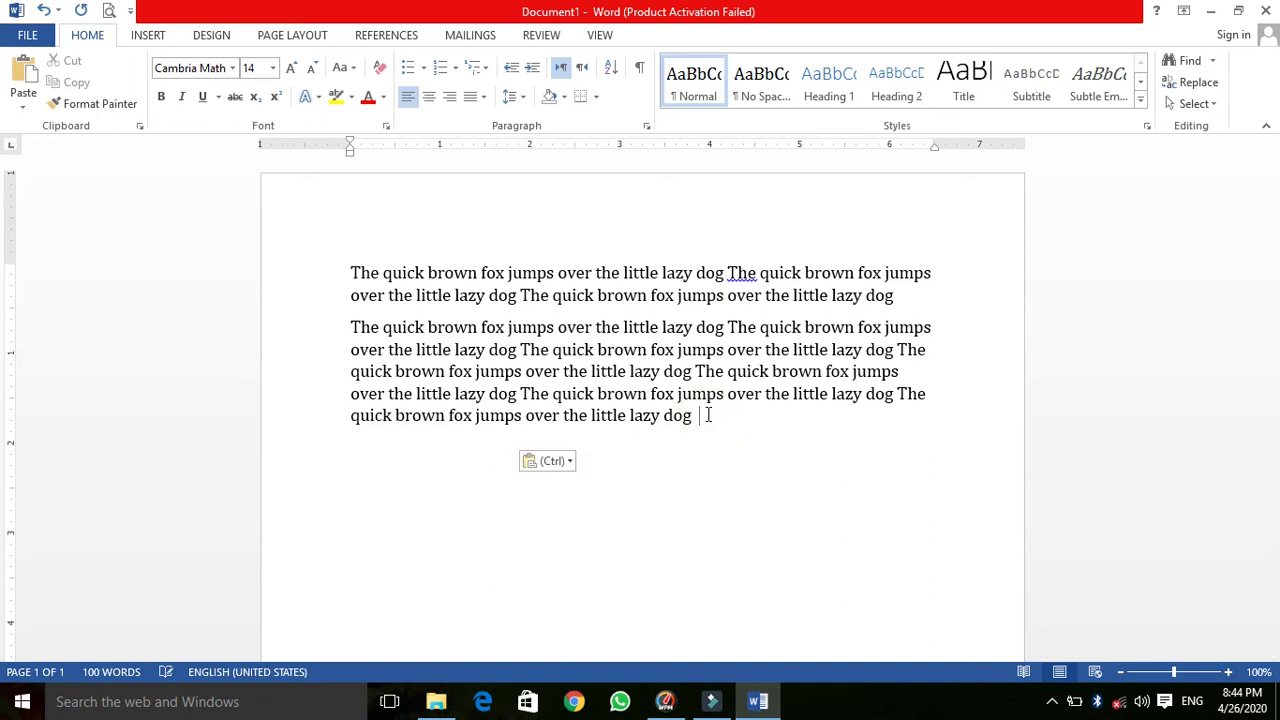
pyautogui.press('BackSpace')
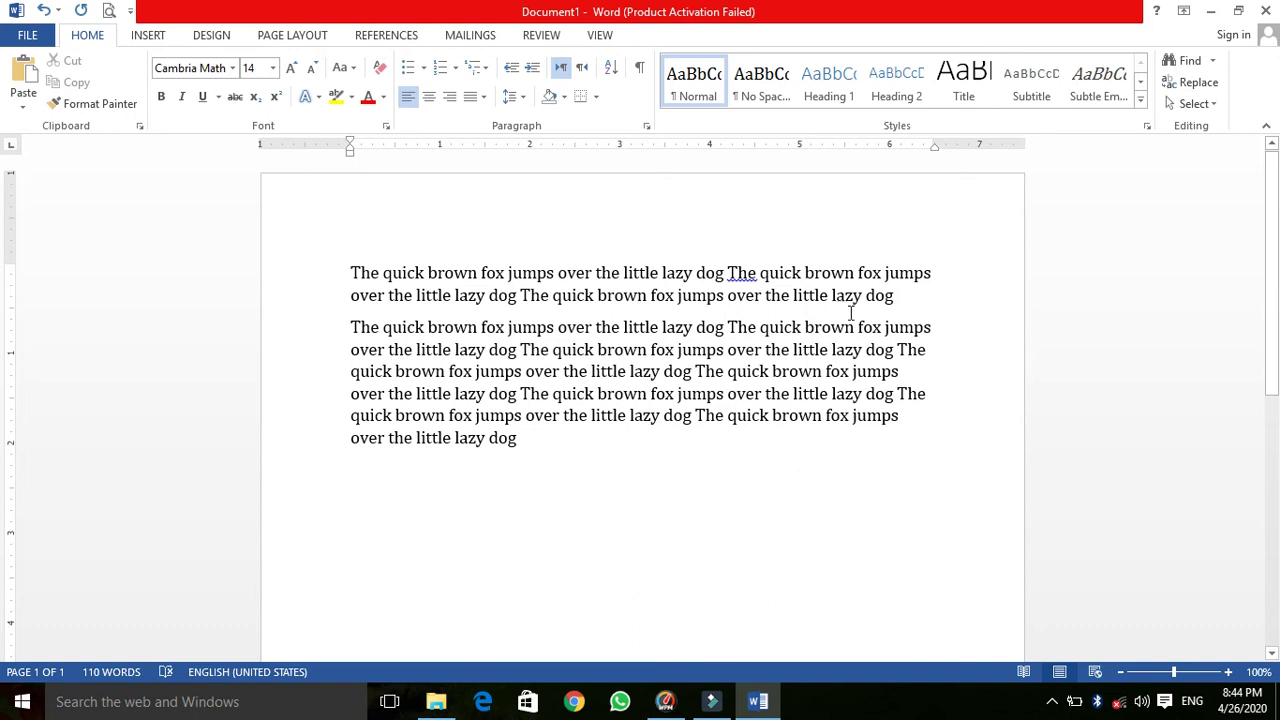
pyautogui.click(906, 294)
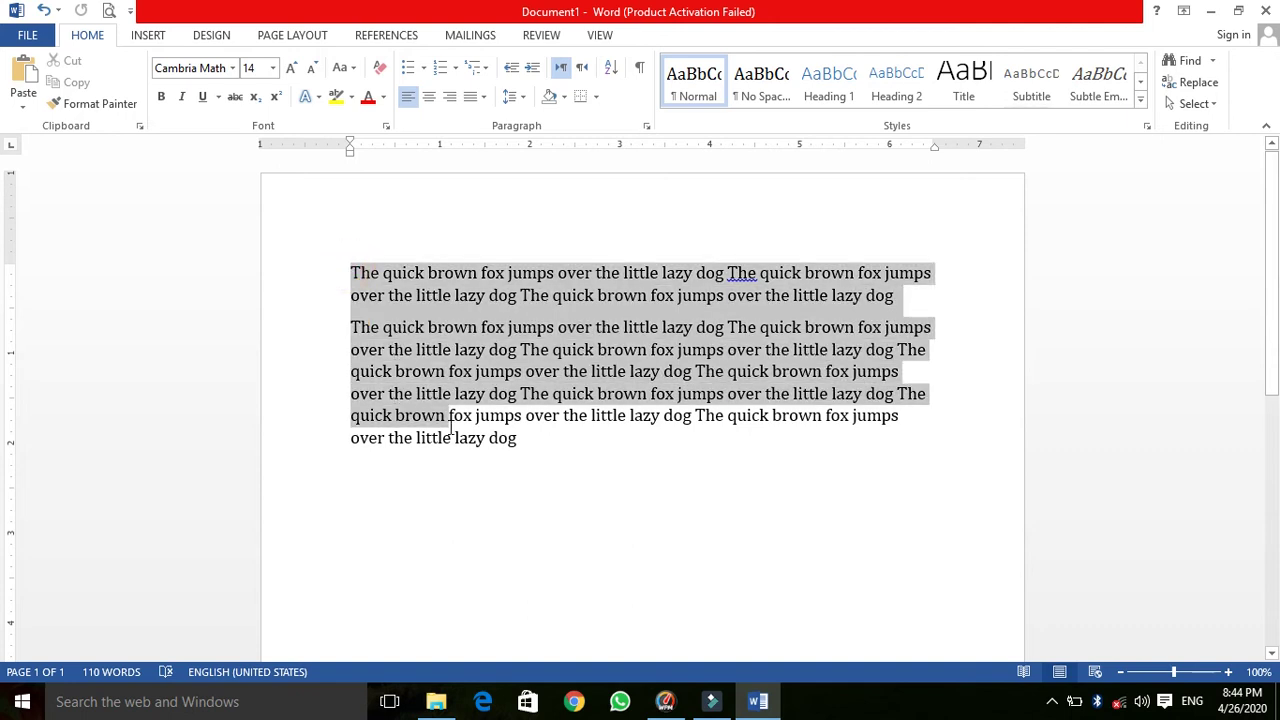
# Select both fox paragraphs, try centre and right alignment, then return them to left alignment
pyautogui.moveTo(351, 267); pyautogui.dragTo(509, 447)
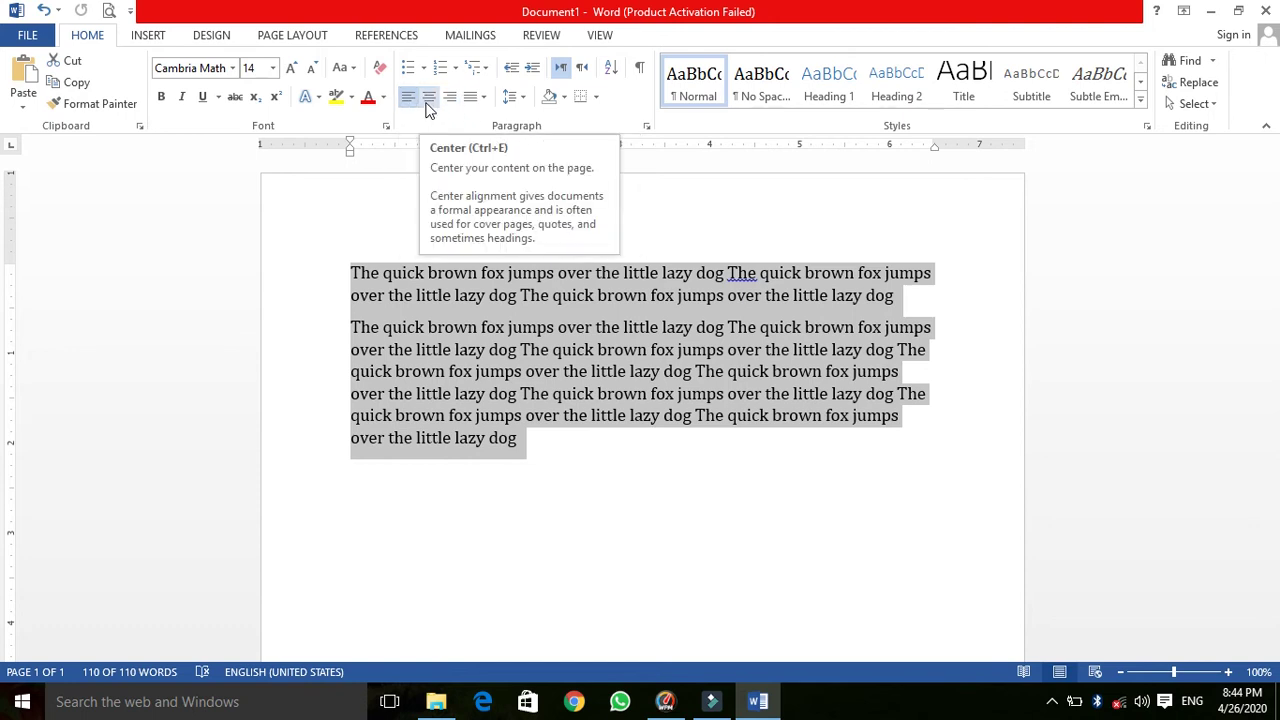
pyautogui.click(427, 97)
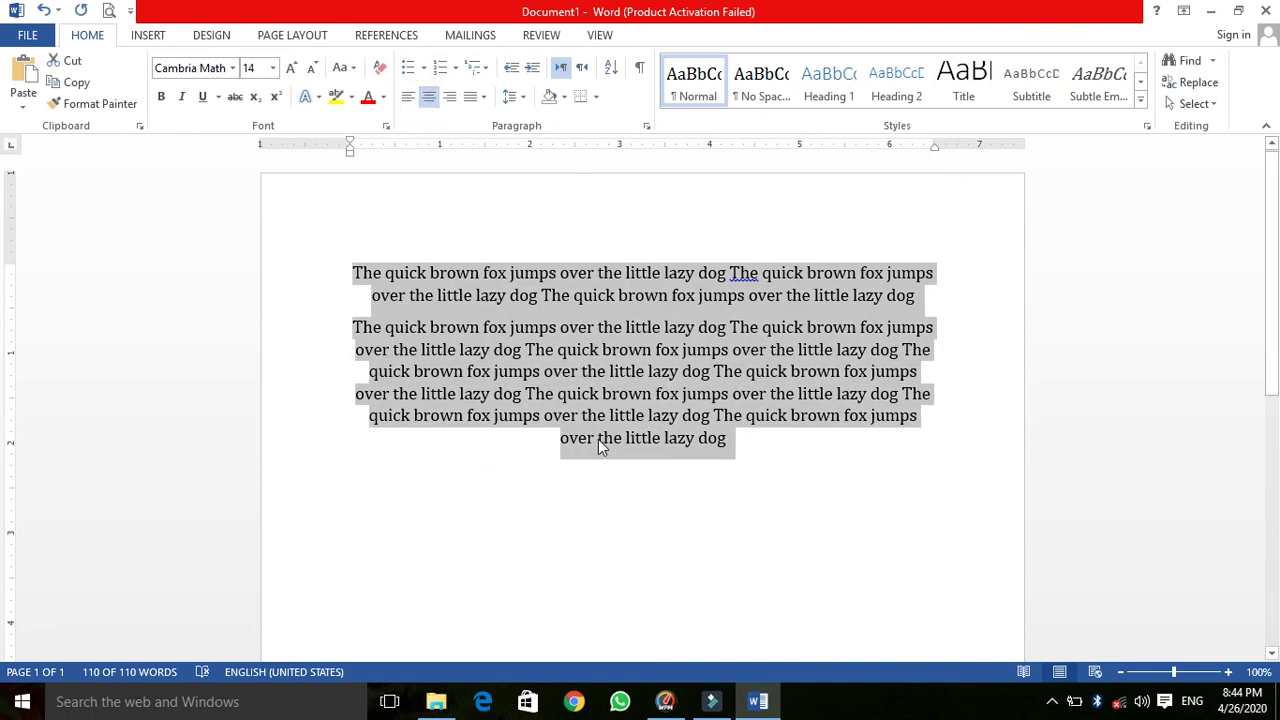
pyautogui.click(448, 100)
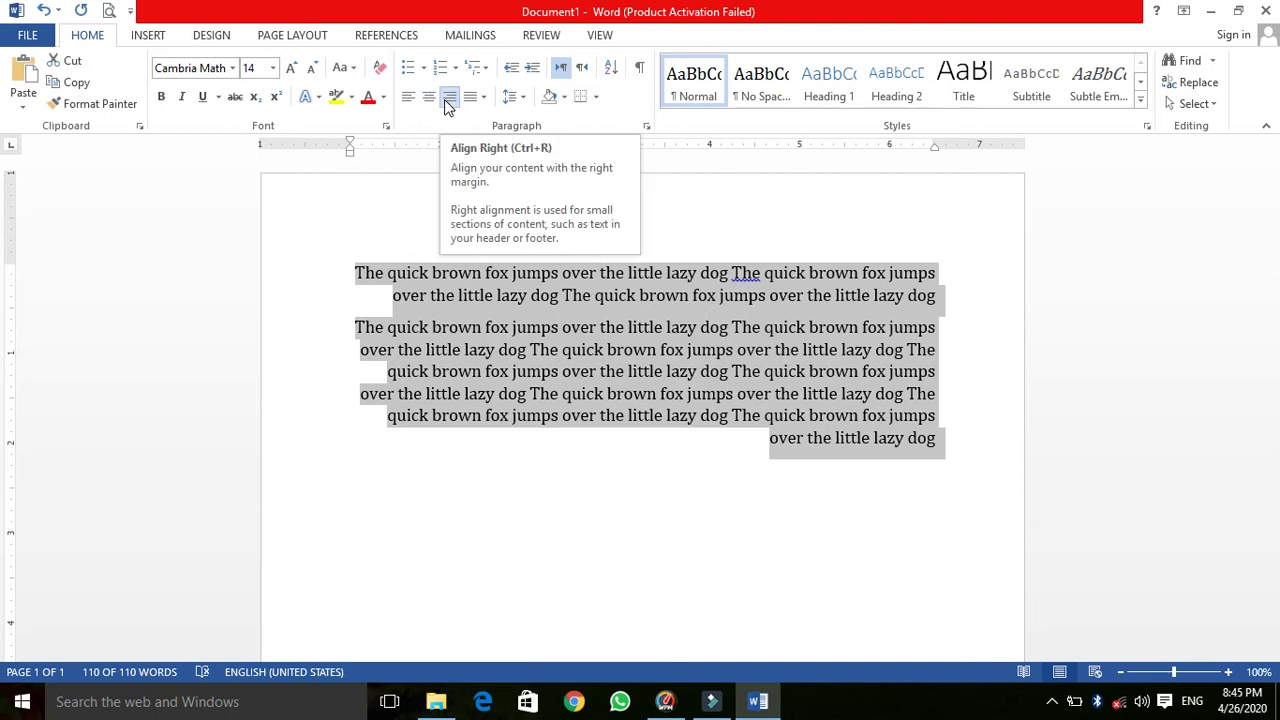
pyautogui.click(408, 97)
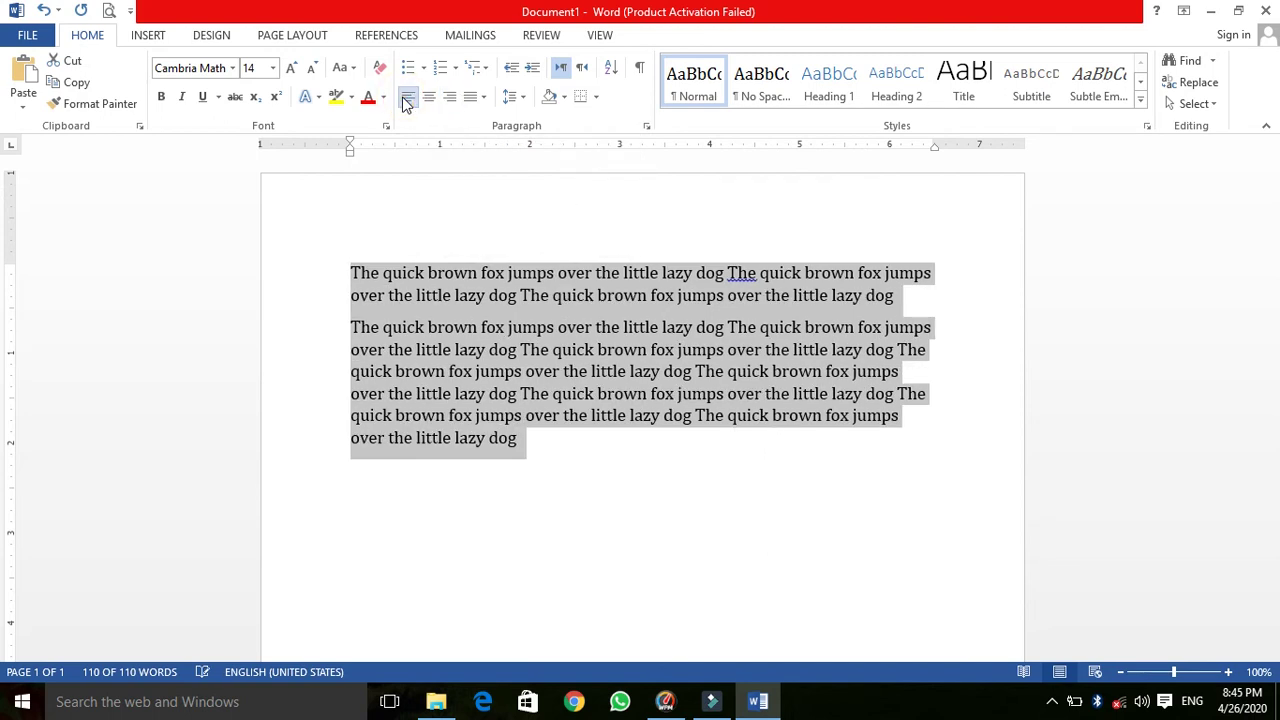
pyautogui.click(483, 100)
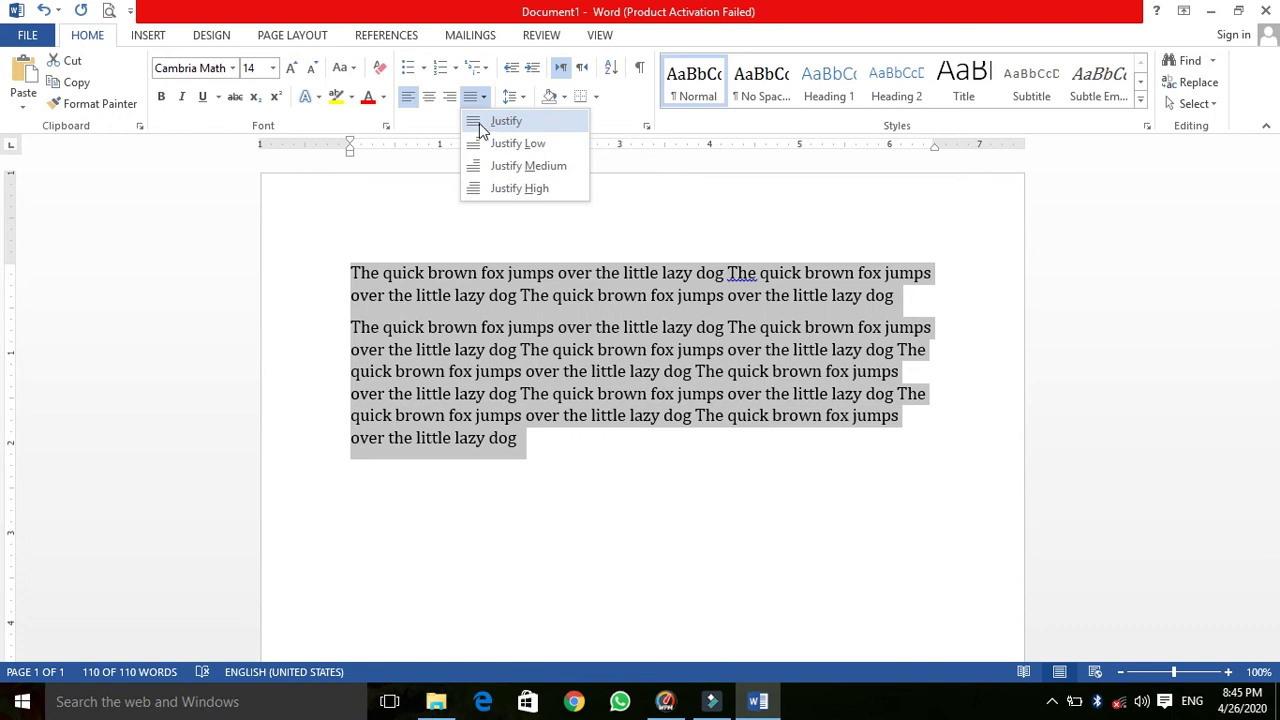
# Compare Justify, Justify Low, Medium and High on both paragraphs, ending on plain Justify
pyautogui.click(481, 121)
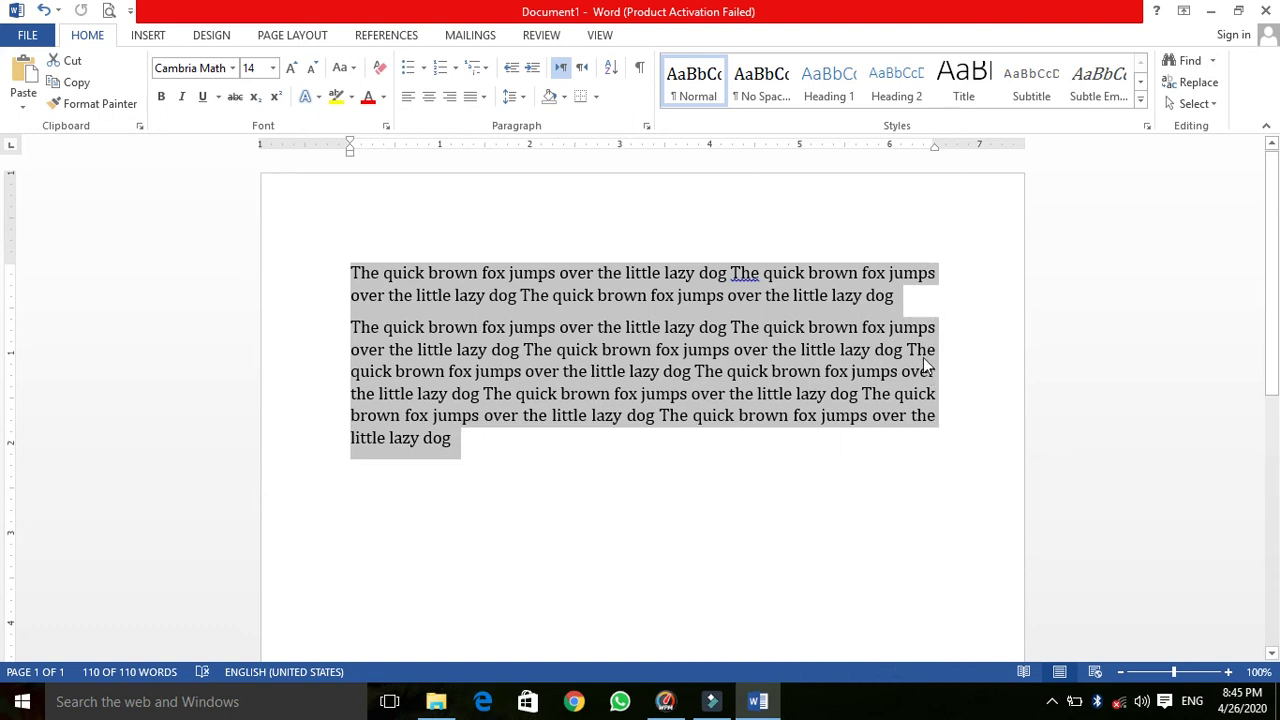
pyautogui.click(483, 97)
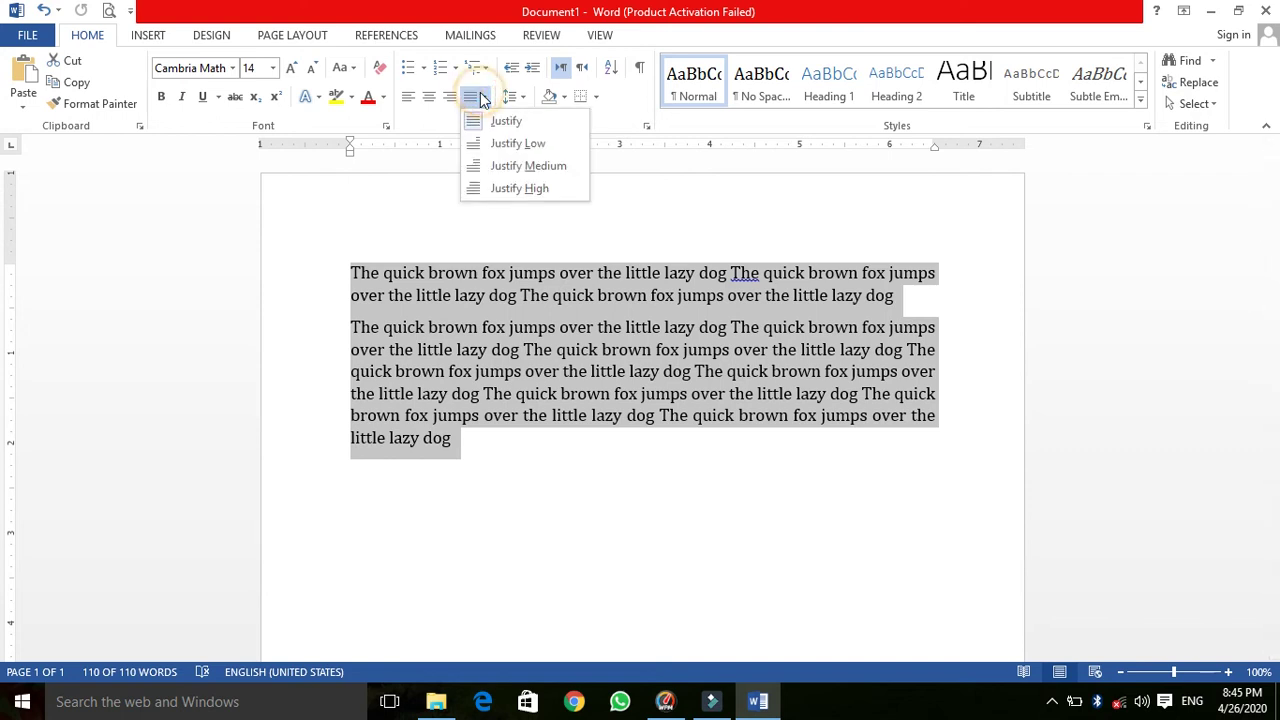
pyautogui.click(504, 149)
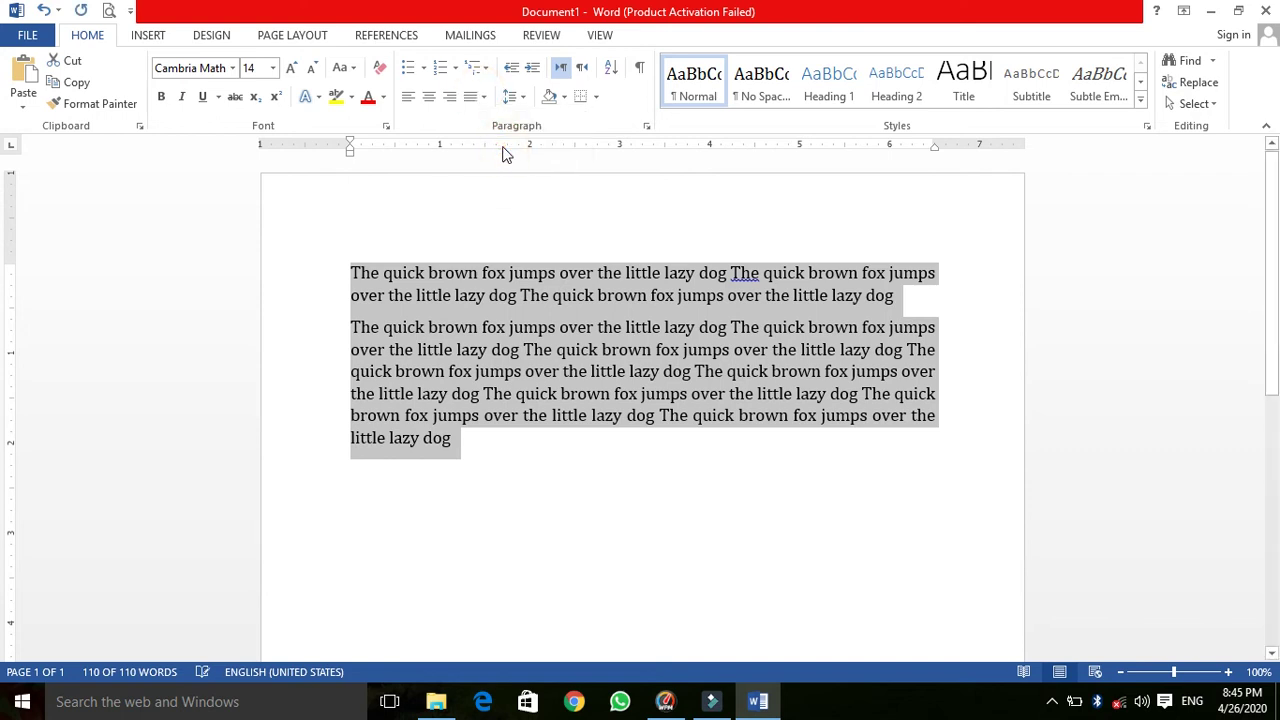
pyautogui.click(484, 97)
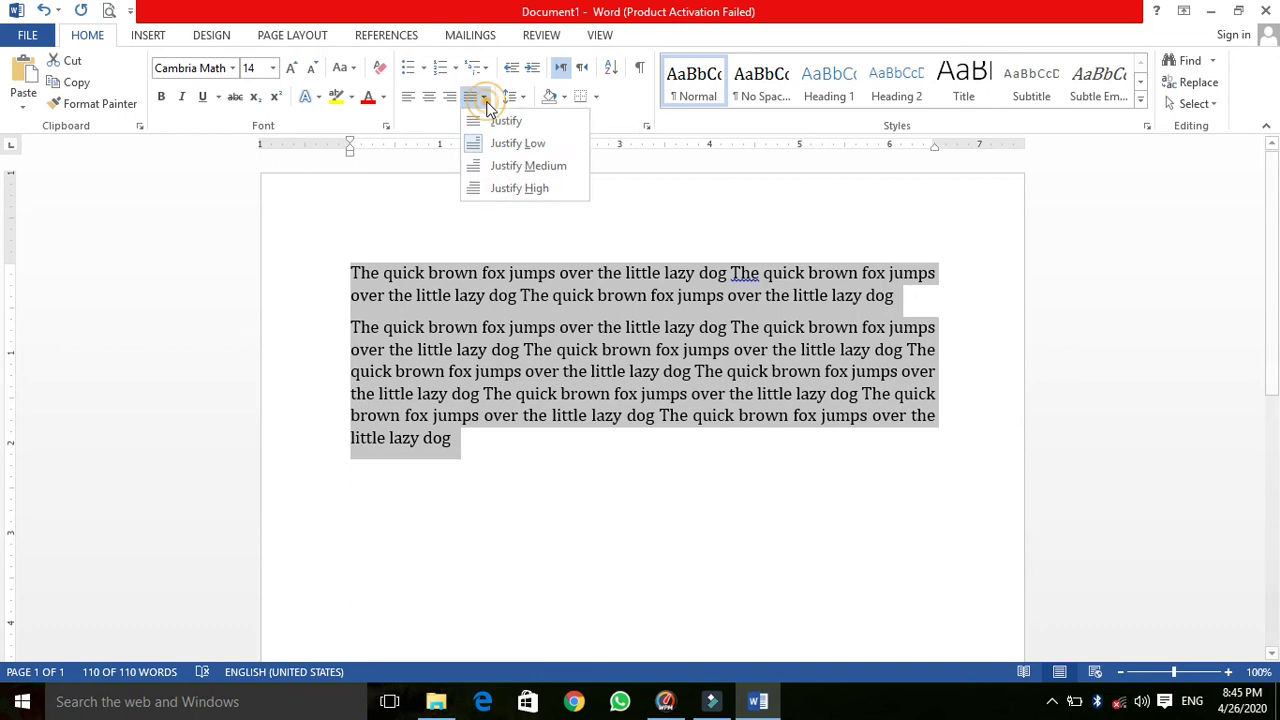
pyautogui.click(490, 172)
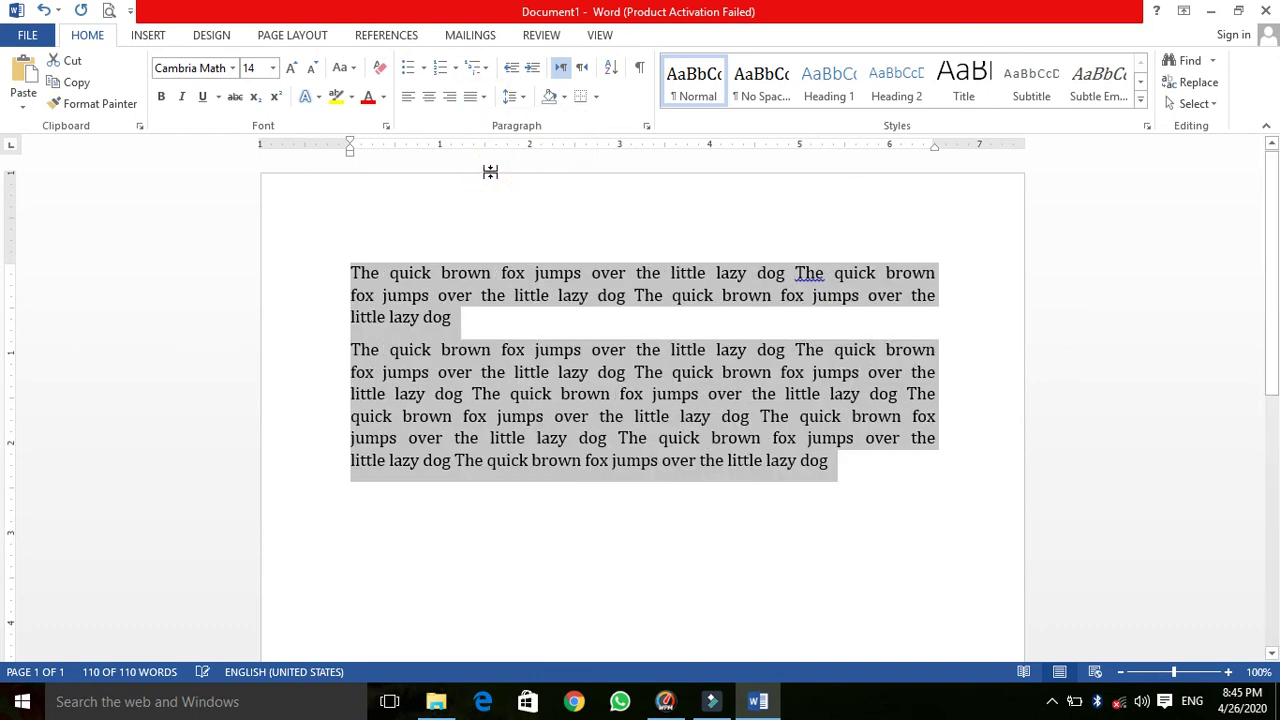
pyautogui.click(480, 96)
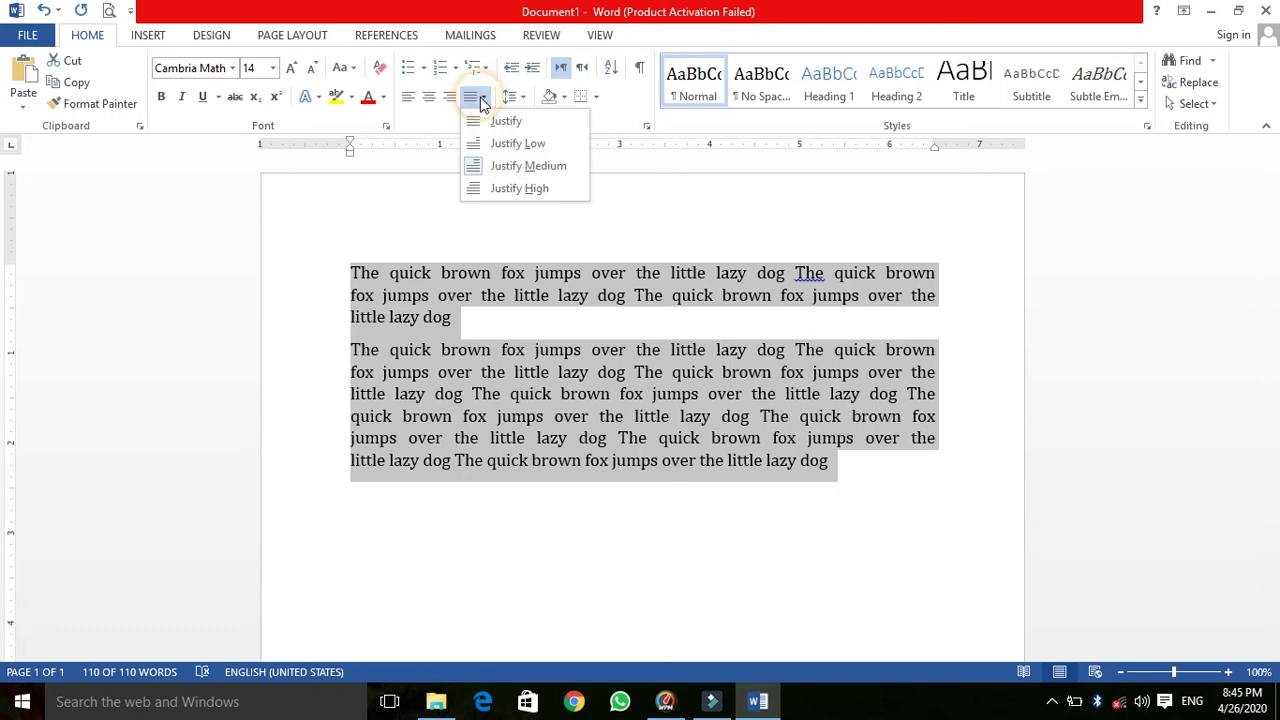
pyautogui.click(502, 188)
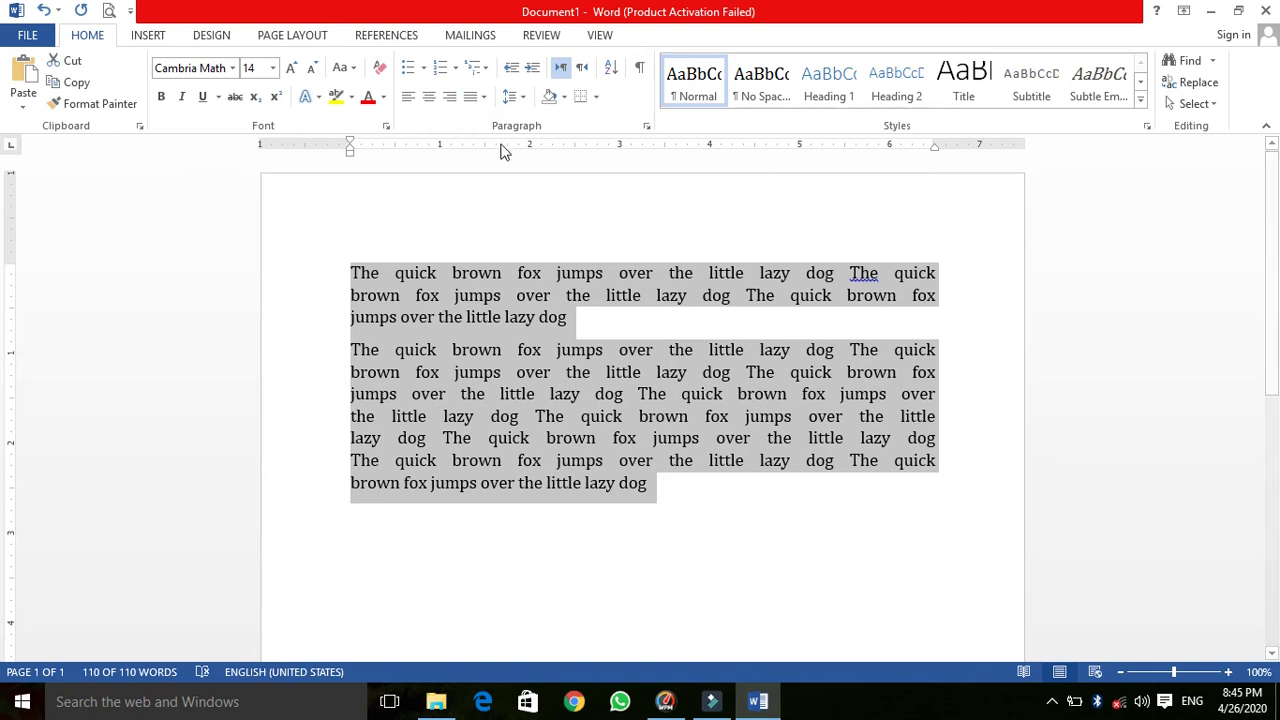
pyautogui.click(483, 97)
pyautogui.click(495, 121)
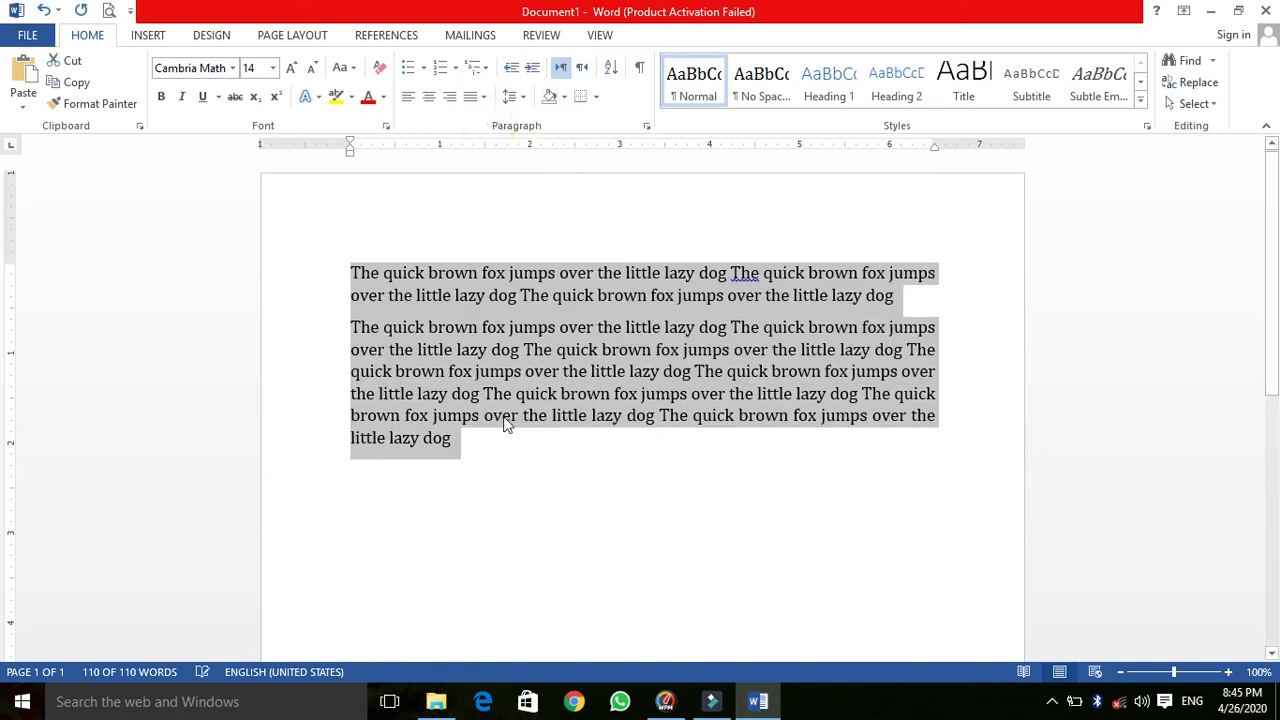
pyautogui.click(524, 98)
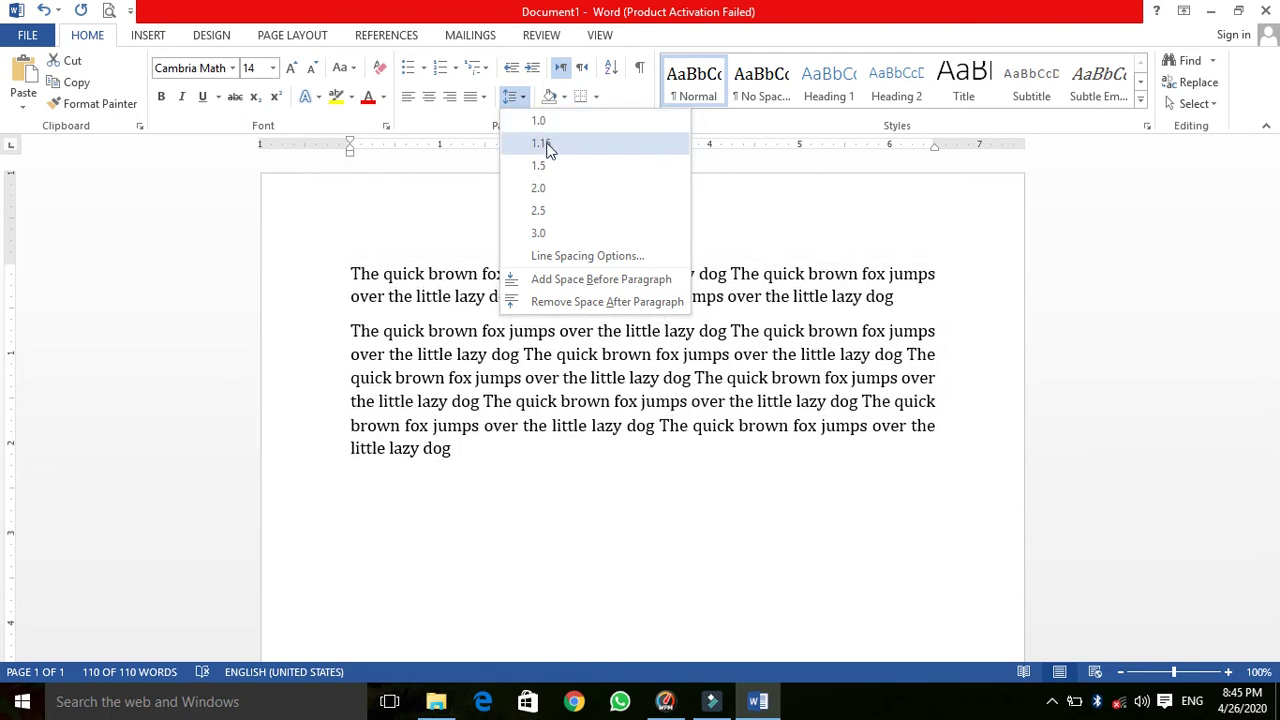
# Open the Paragraph dialog through Line Spacing Options for the fox paragraphs
pyautogui.click(580, 257)
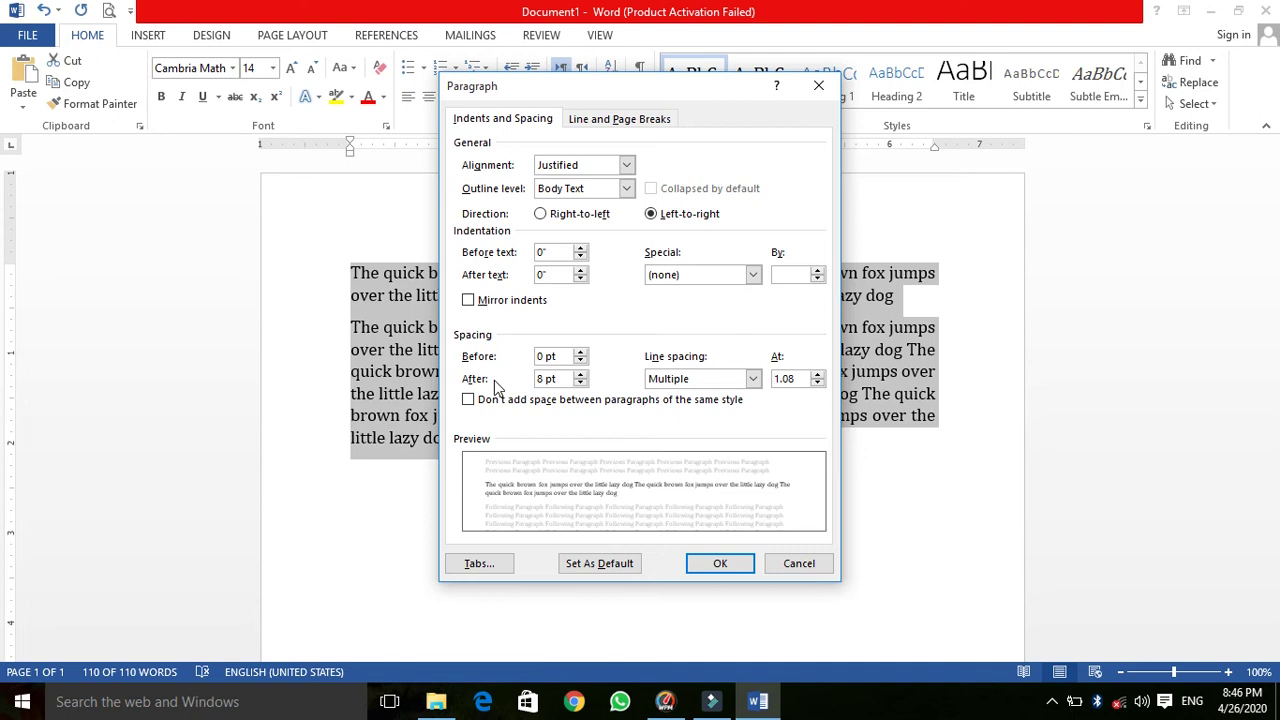
pyautogui.click(580, 384)
# Set Spacing After to 0 pt with double spacing, then change line spacing to 1.15
pyautogui.click(580, 384)
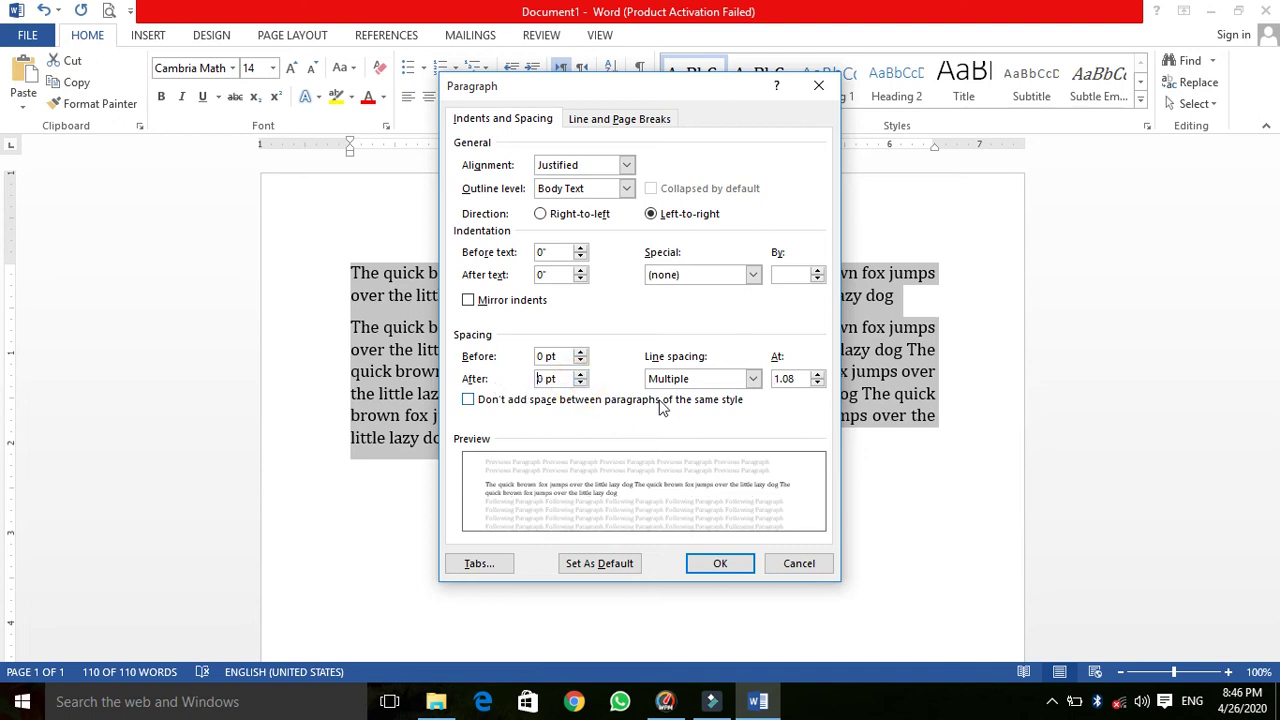
pyautogui.click(602, 386)
pyautogui.click(688, 378)
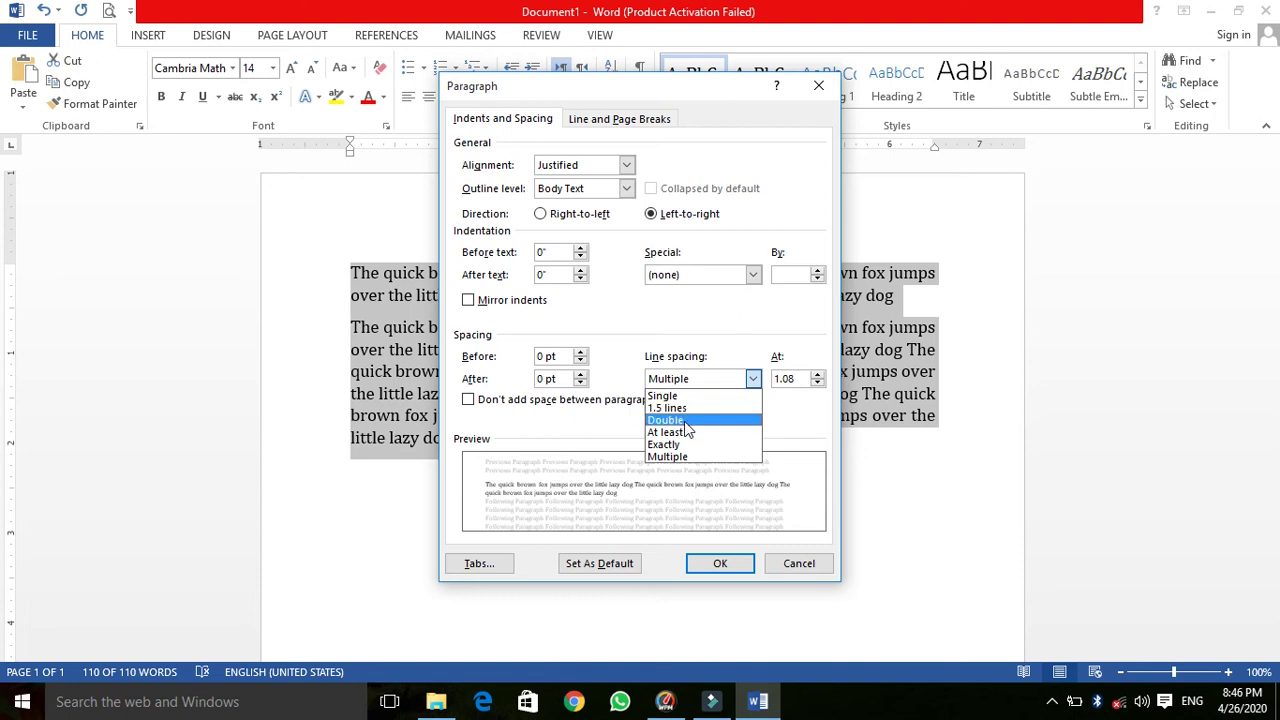
pyautogui.click(684, 421)
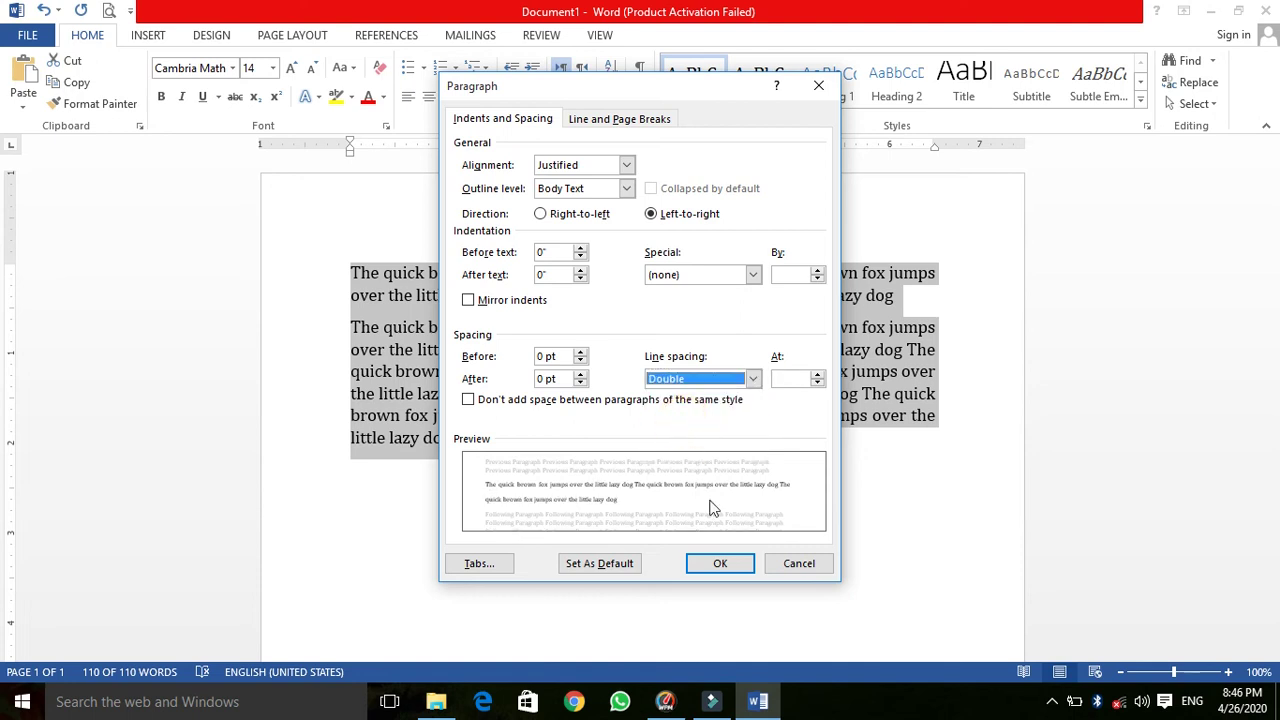
pyautogui.click(720, 564)
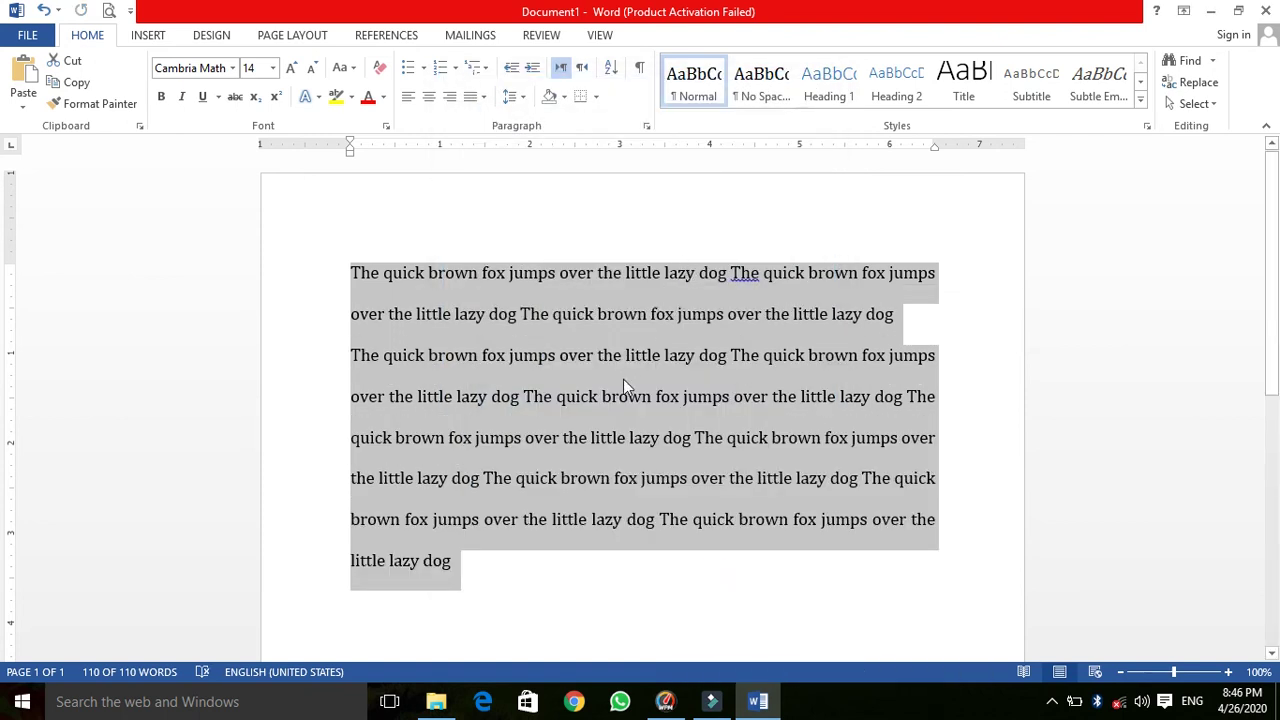
pyautogui.click(519, 97)
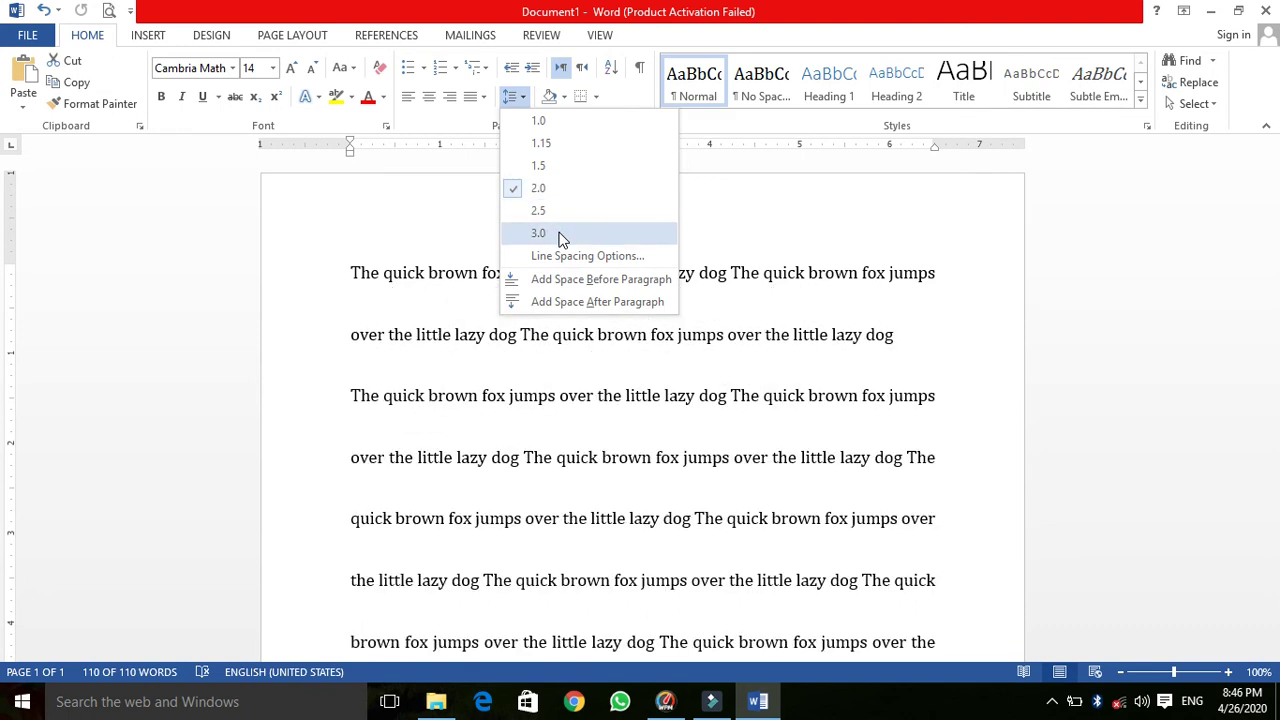
pyautogui.click(563, 145)
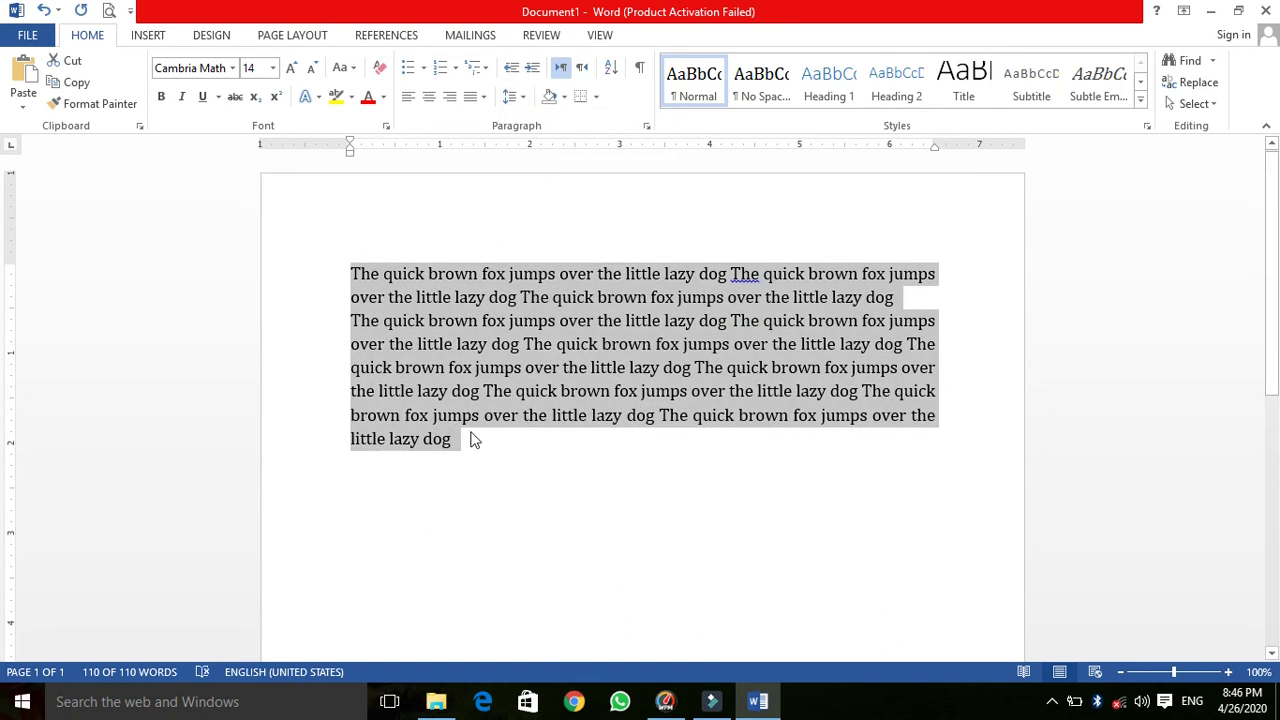
pyautogui.click(423, 68)
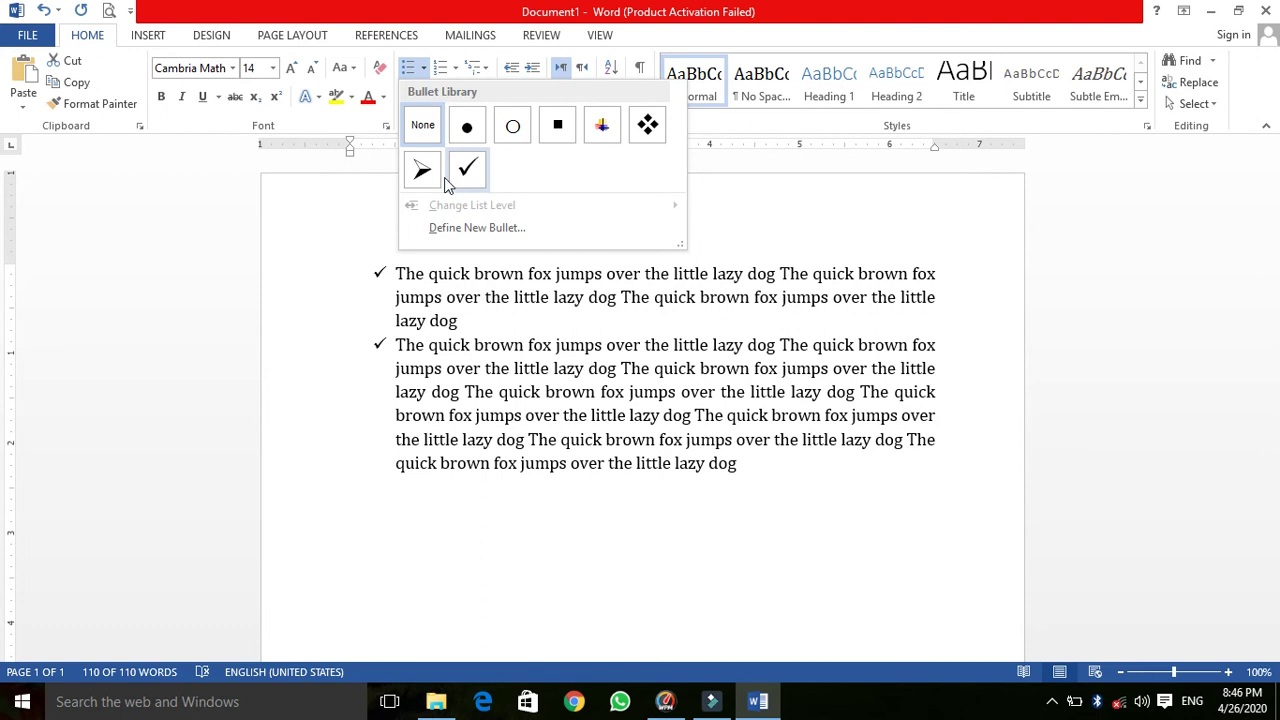
pyautogui.click(556, 127)
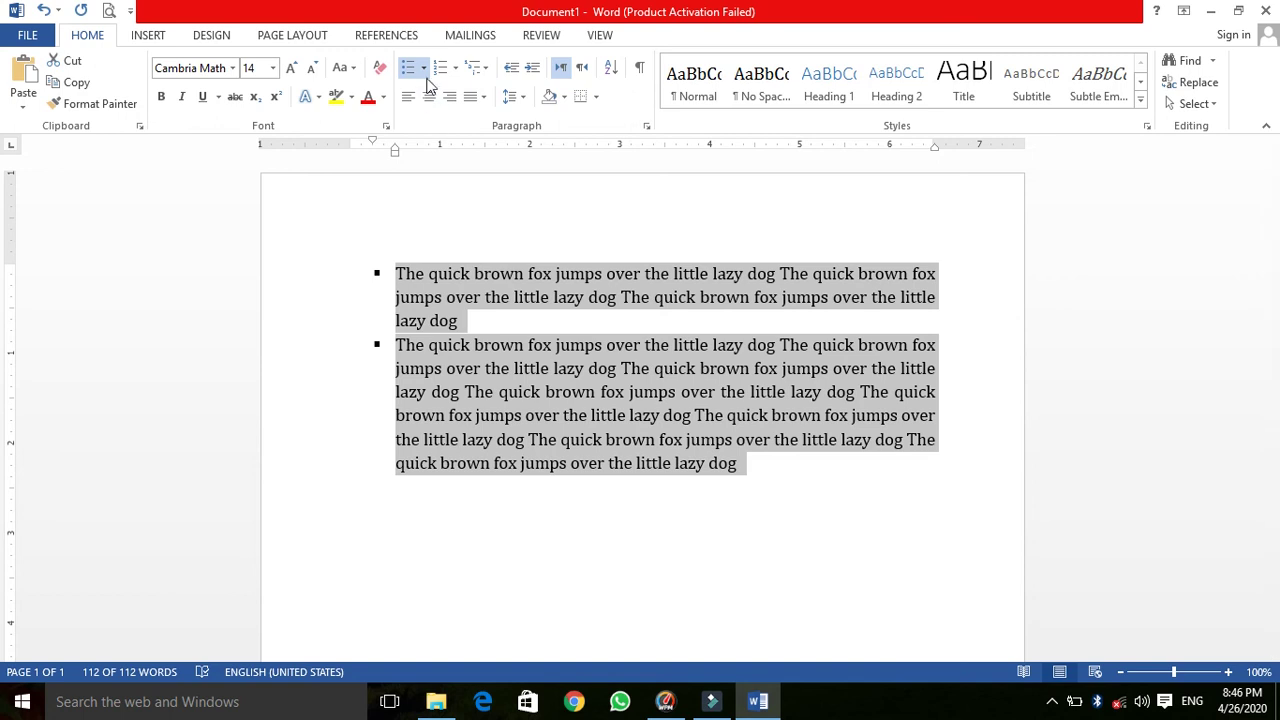
pyautogui.click(423, 70)
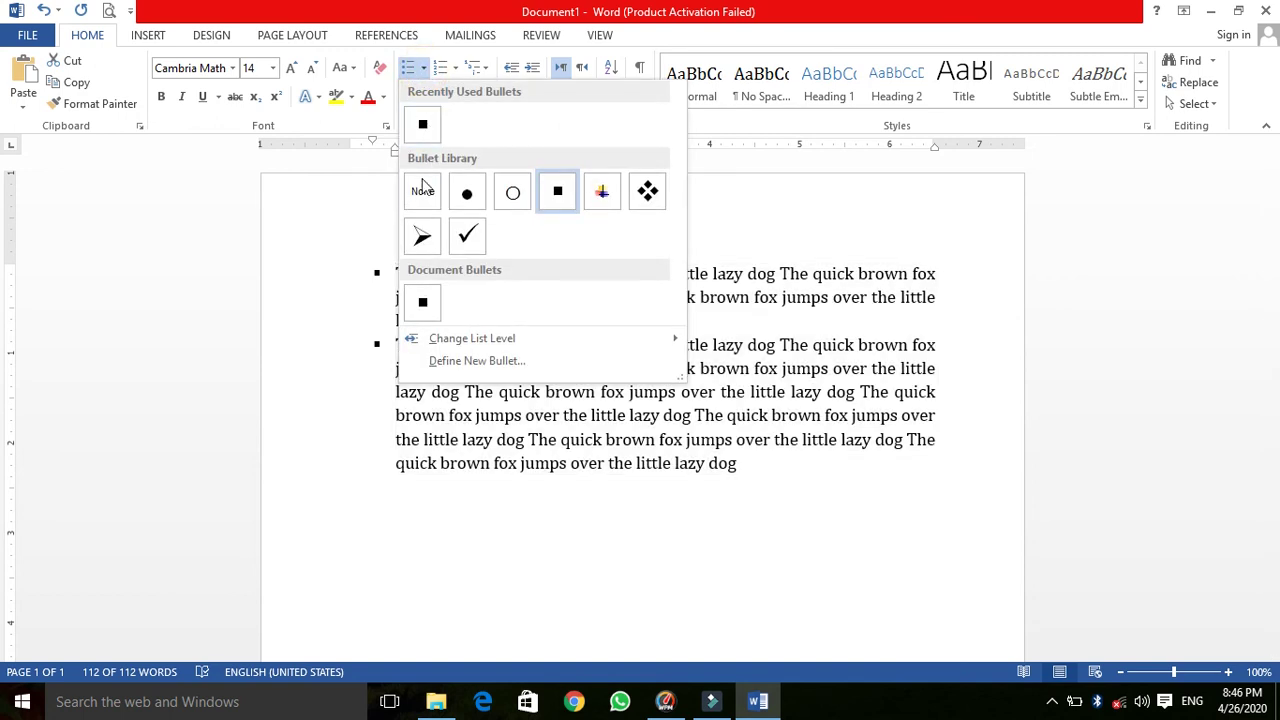
pyautogui.click(422, 193)
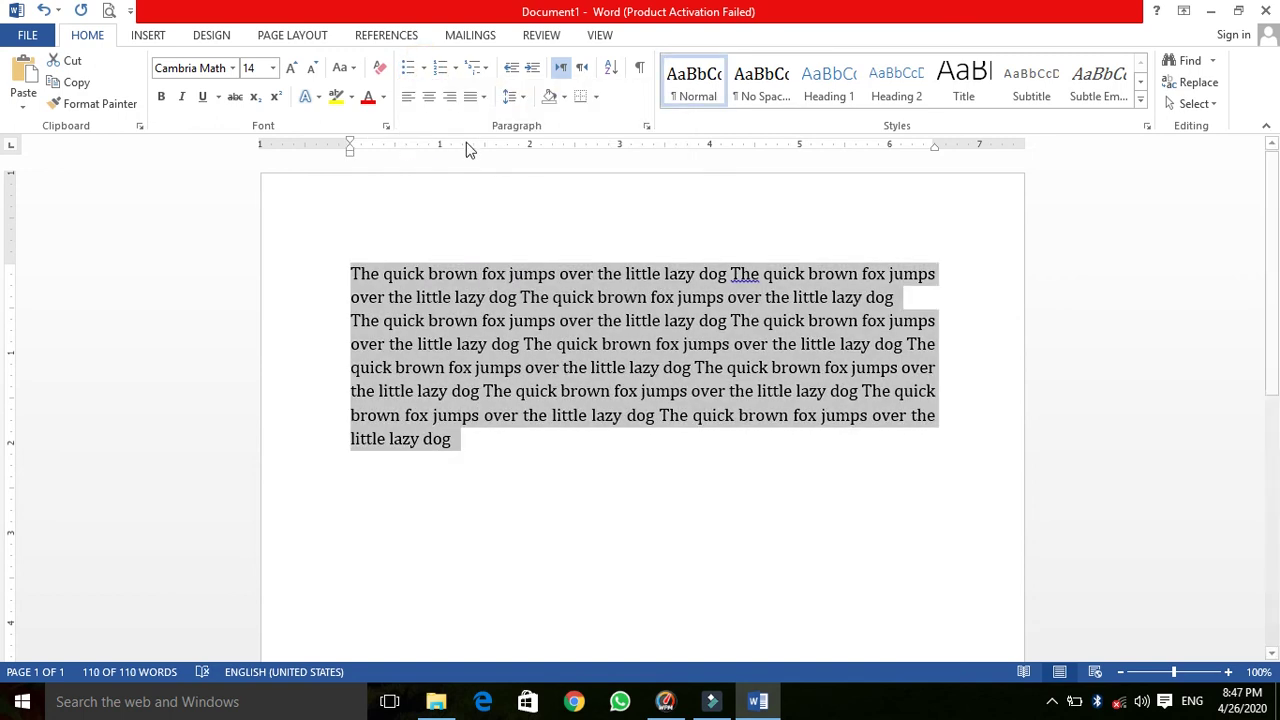
pyautogui.click(457, 70)
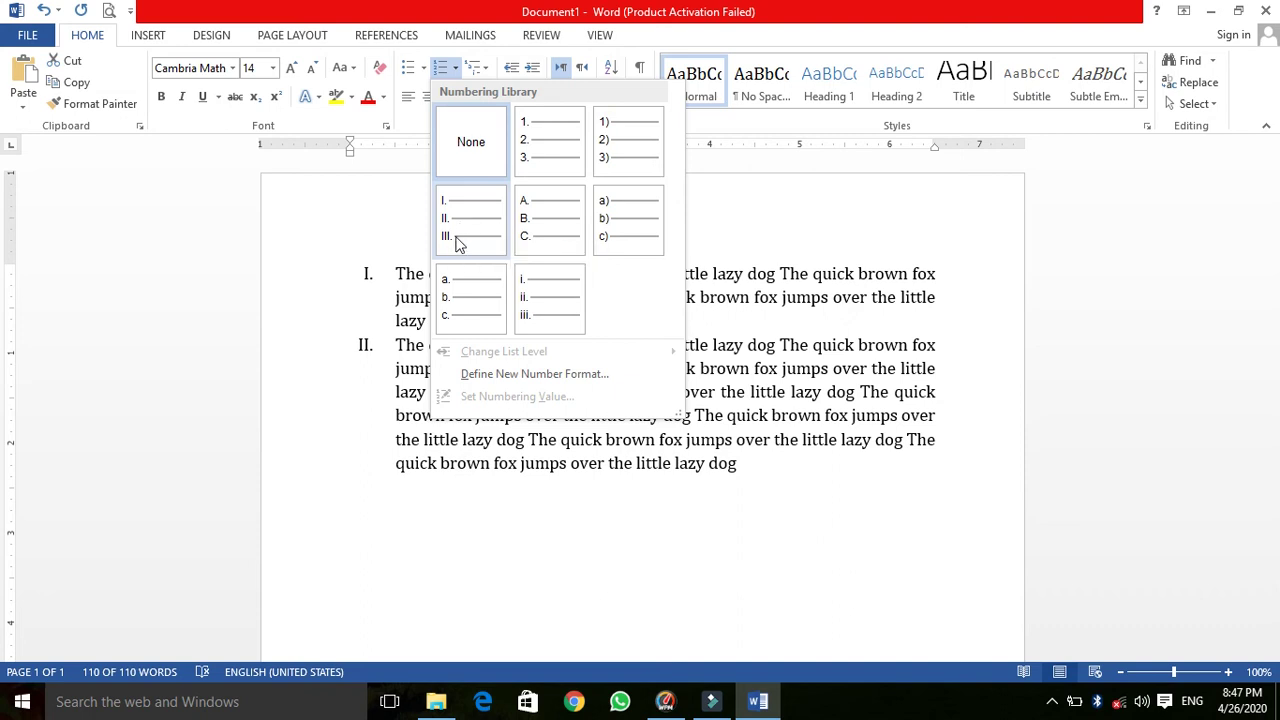
pyautogui.click(549, 157)
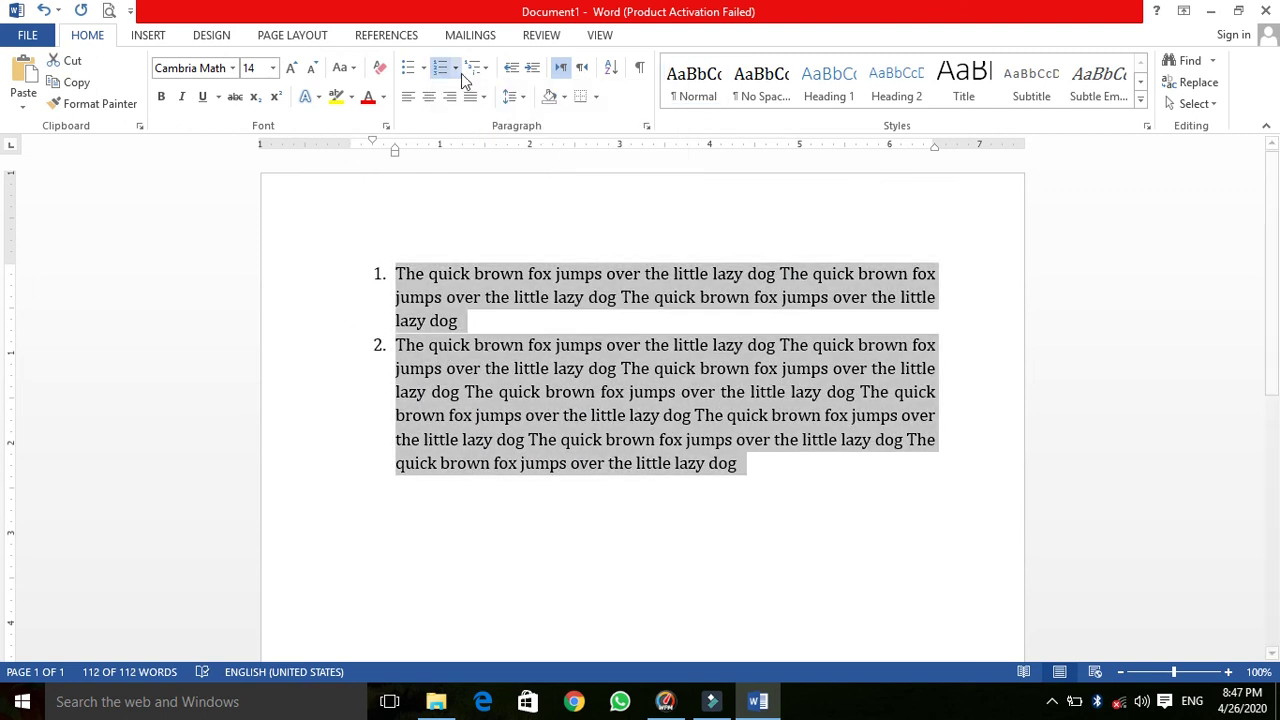
pyautogui.click(440, 67)
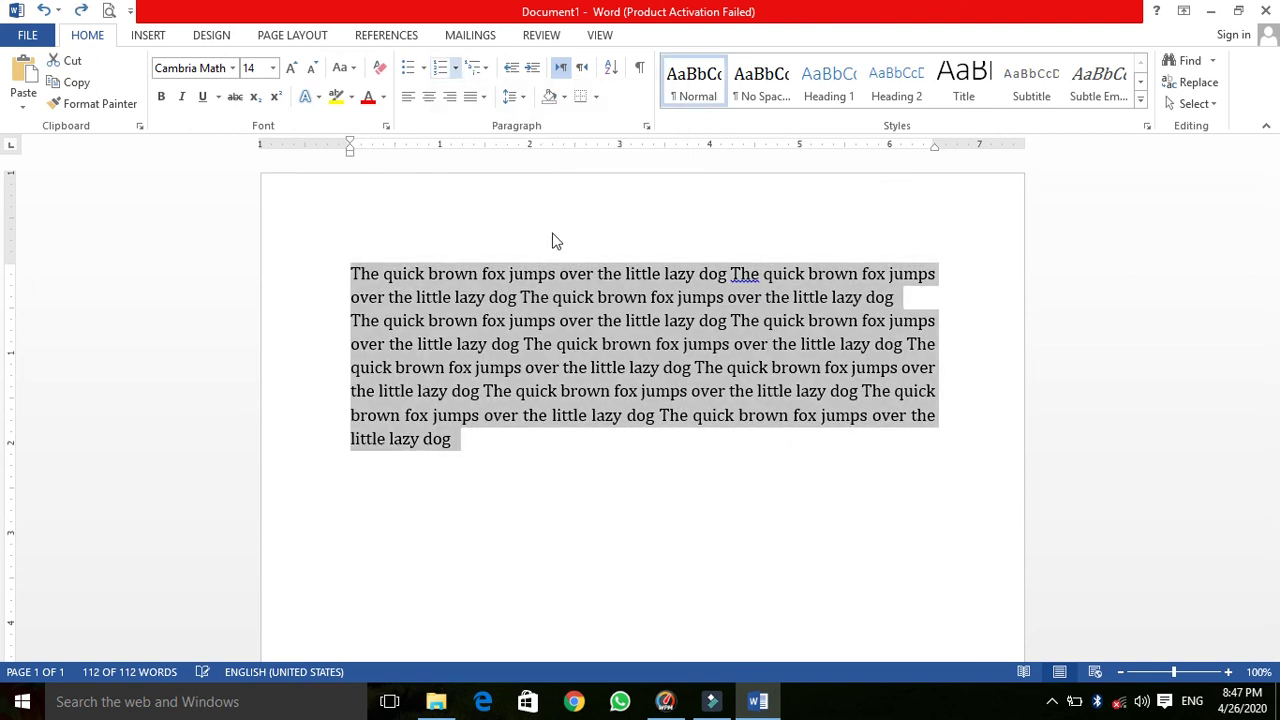
pyautogui.click(484, 72)
pyautogui.moveTo(508, 188)
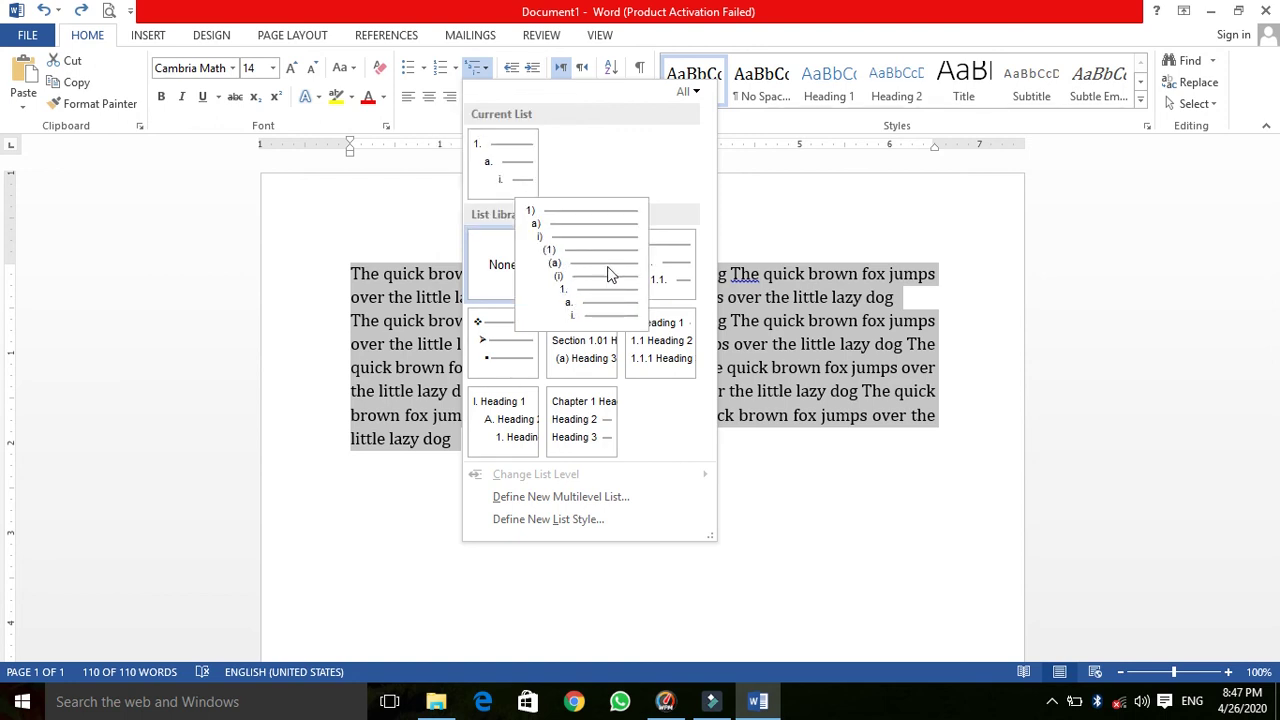
pyautogui.moveTo(518, 358)
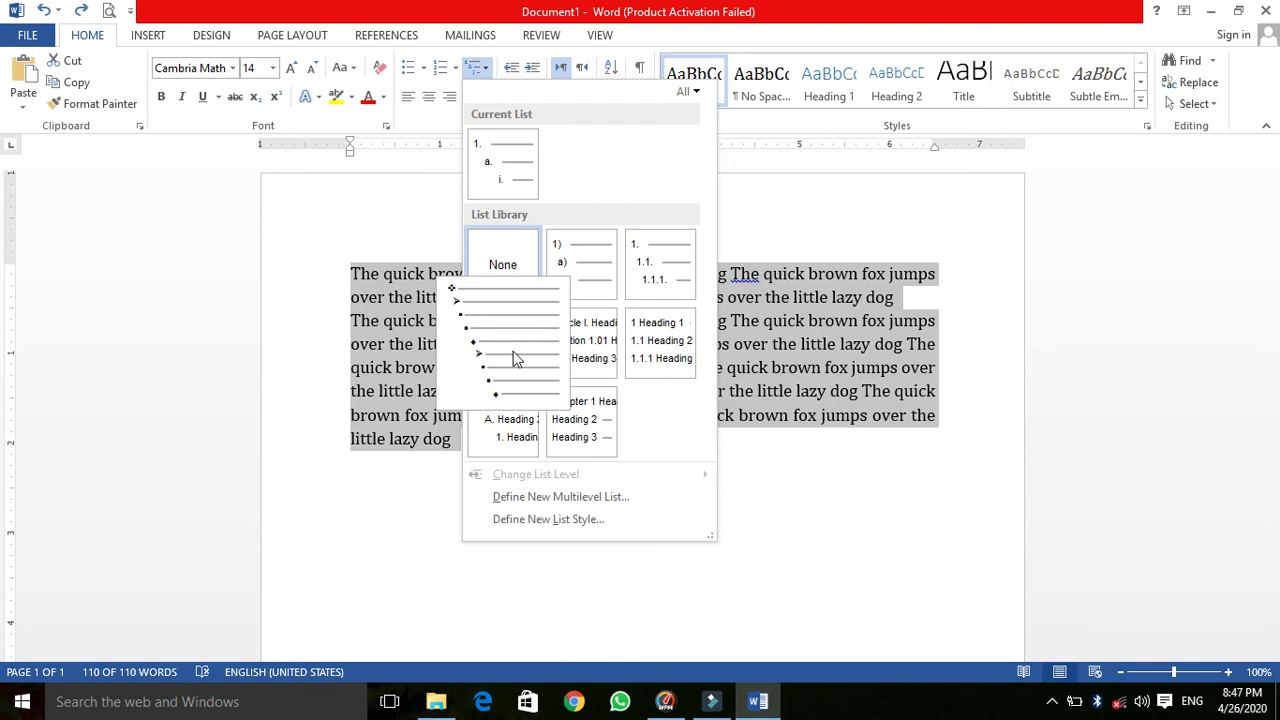
pyautogui.click(511, 357)
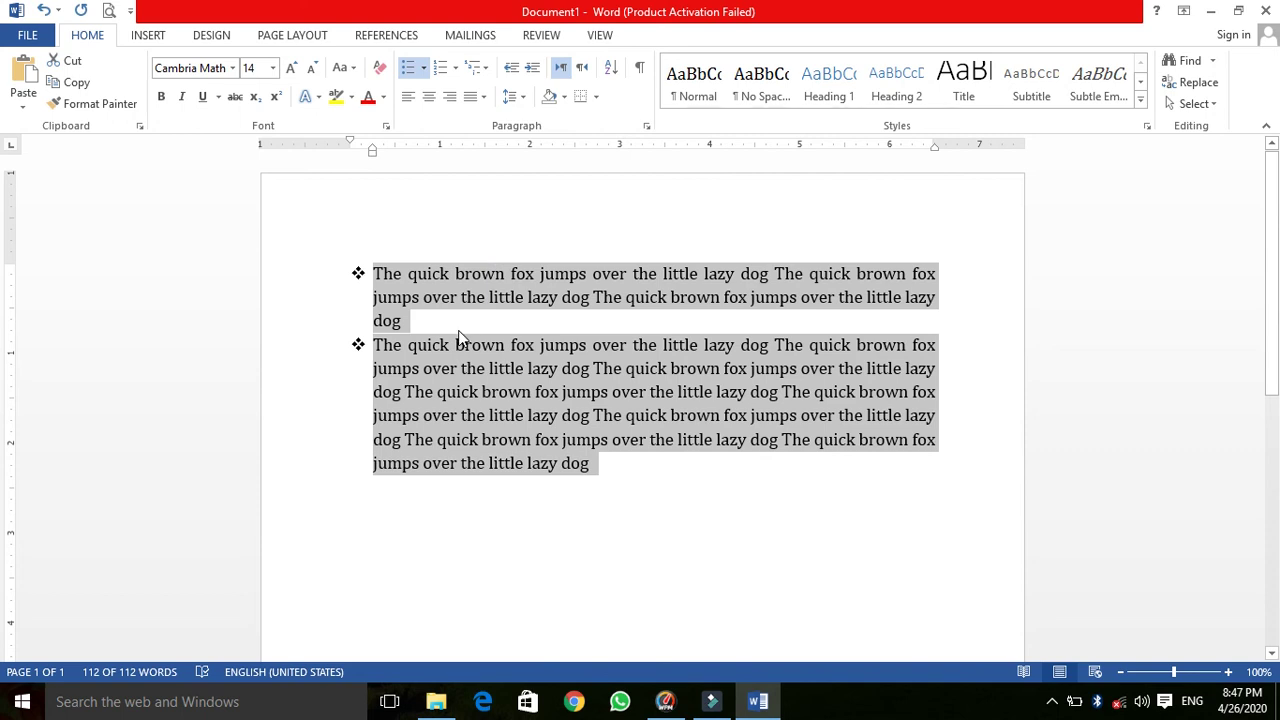
pyautogui.hotkey('ctrl', 'z')
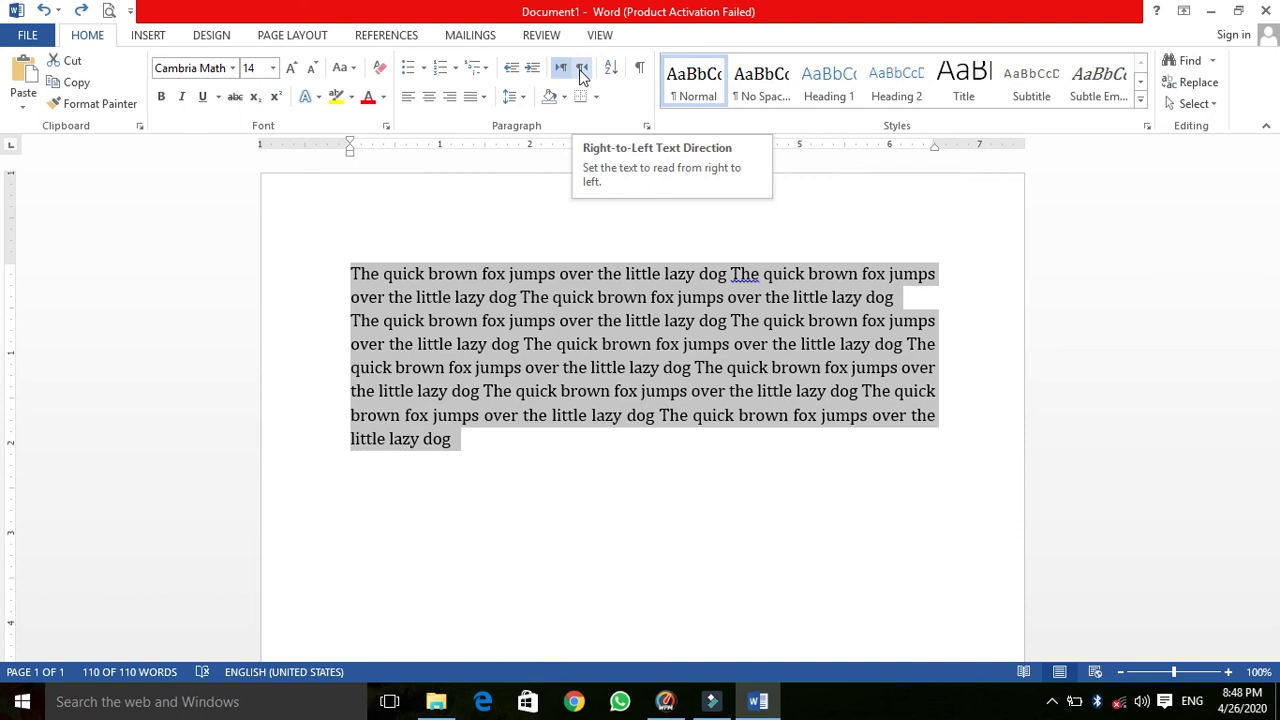
# Add a new right-to-left line below the paragraphs and switch the input language to Arabic
pyautogui.click(511, 452)
pyautogui.press('Return')
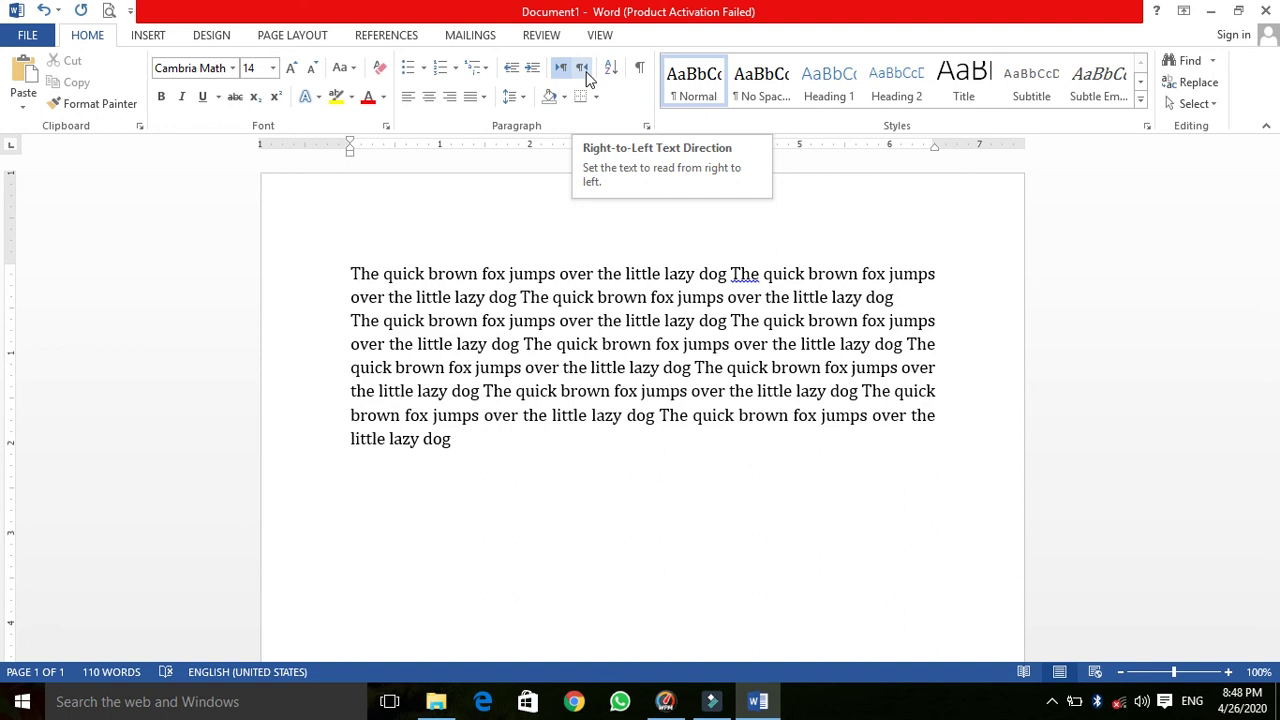
pyautogui.click(586, 77)
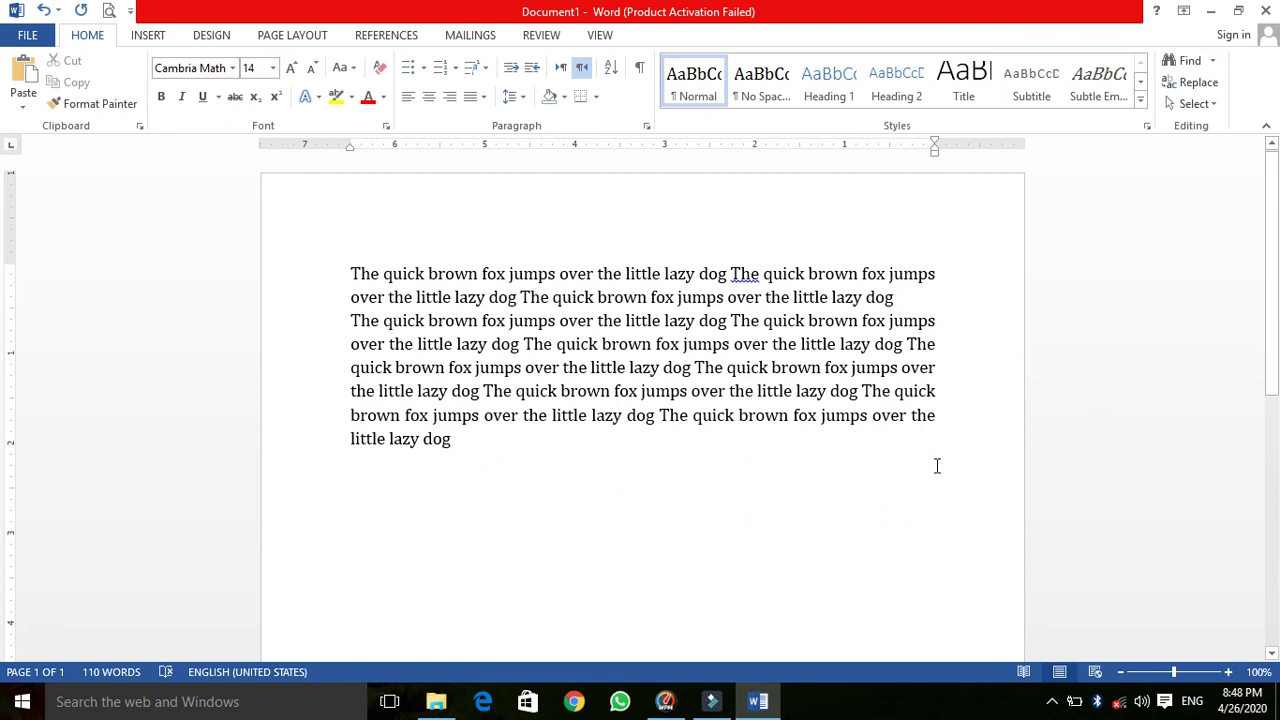
pyautogui.hotkey('alt', 'shift')
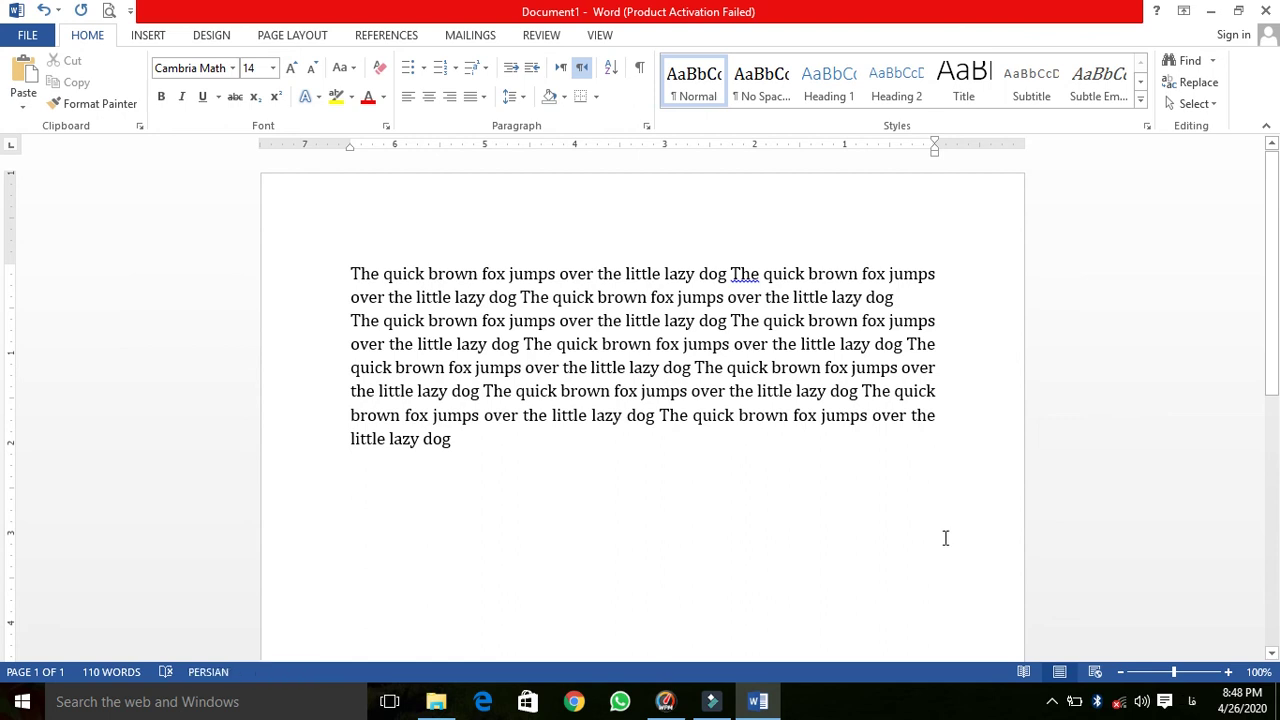
pyautogui.click(945, 538)
pyautogui.write('ان')
pyautogui.hotkey('alt', 'shift')
pyautogui.press('BackSpace')
pyautogui.press('BackSpace')
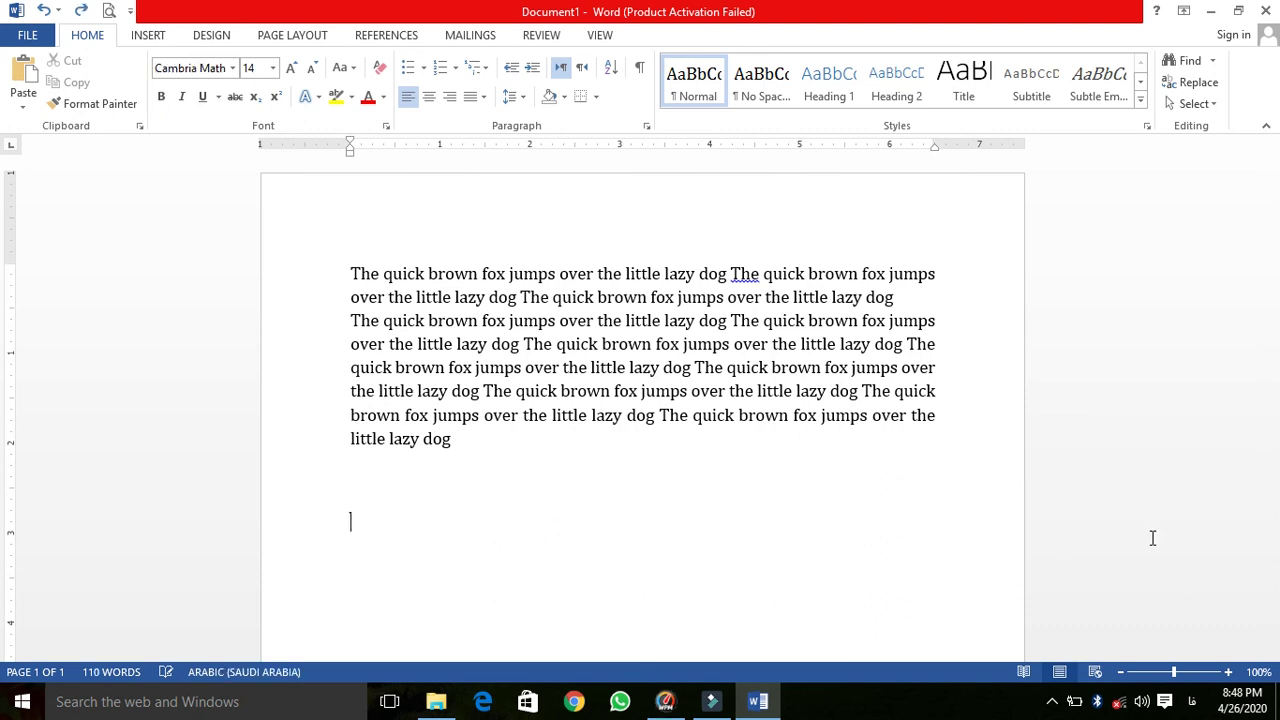
# Type the Sindhi sentence 'اسان جي ملك جو نالو چا آهي' right-to-left, then English 'what is'
pyautogui.click(582, 67)
pyautogui.write('اسان جي ملك جو نالو چا آهي')
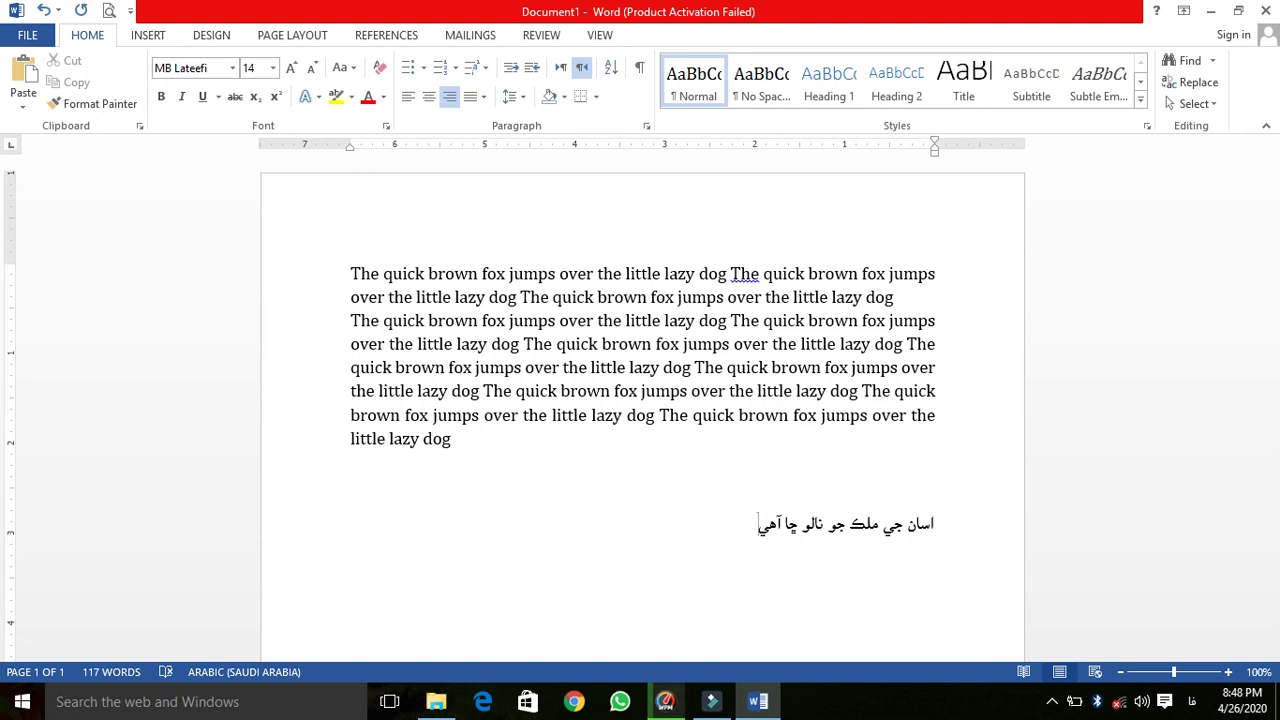
pyautogui.press('Tab')
pyautogui.press('Tab')
pyautogui.press('Tab')
pyautogui.press('BackSpace')
pyautogui.press('BackSpace')
pyautogui.press('BackSpace')
pyautogui.press('BackSpace')
pyautogui.write('هي')
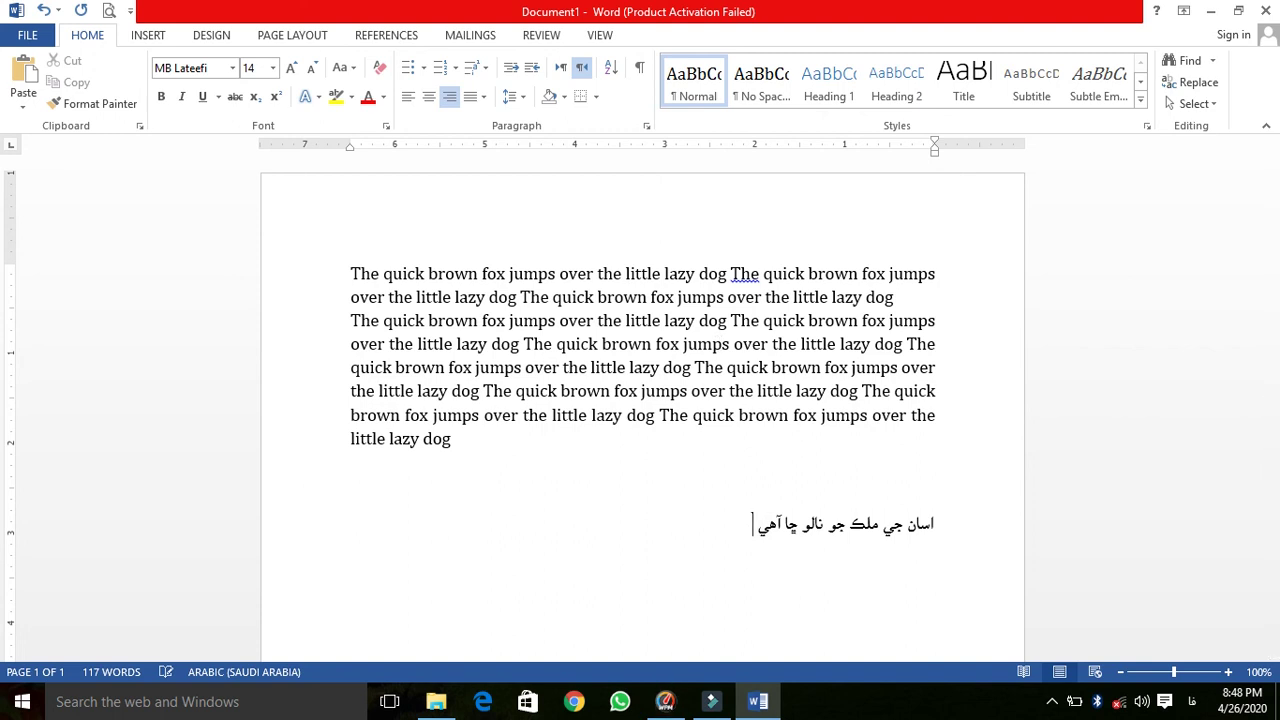
pyautogui.hotkey('alt', 'shift')
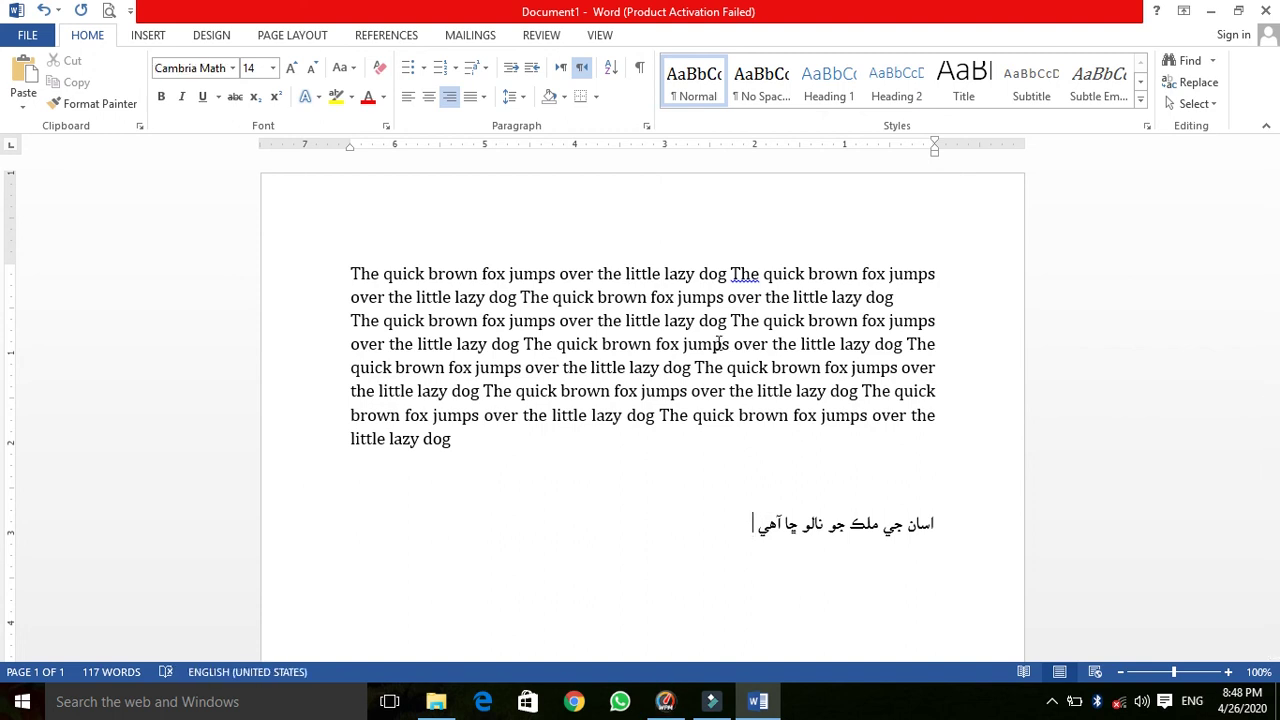
pyautogui.write('what')
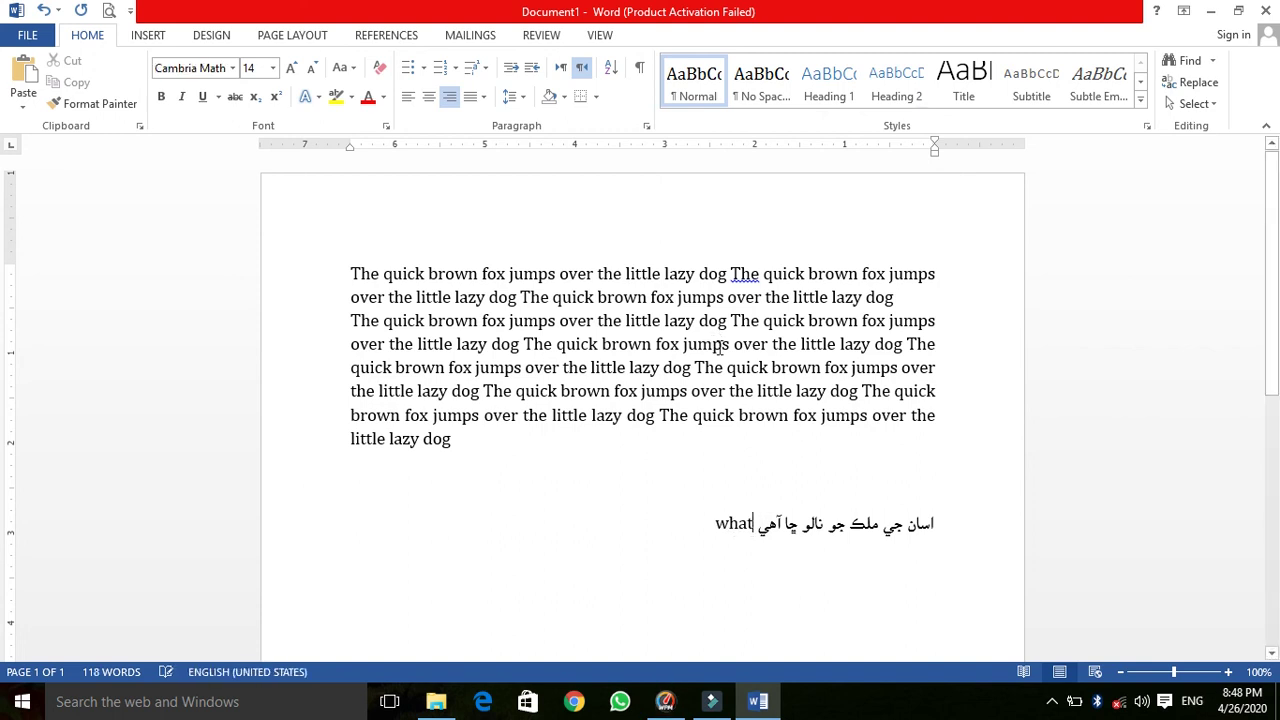
pyautogui.write(' is')
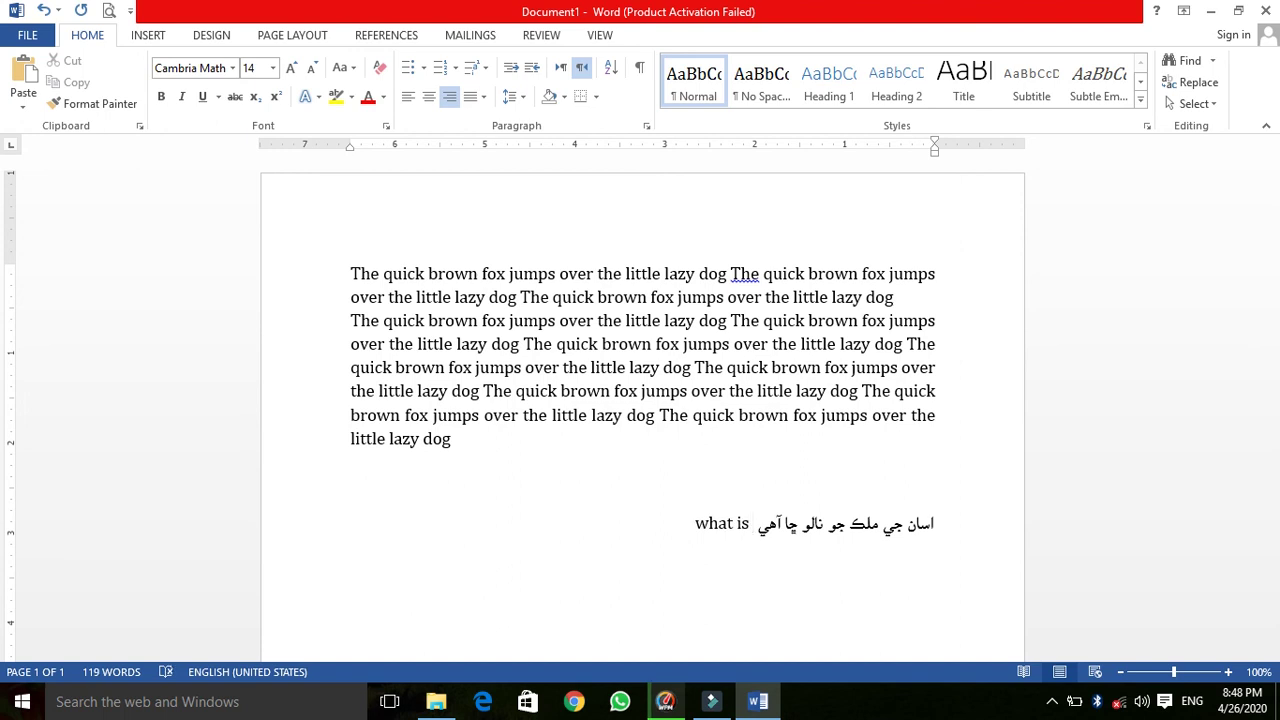
pyautogui.hotkey('alt', 'shift')
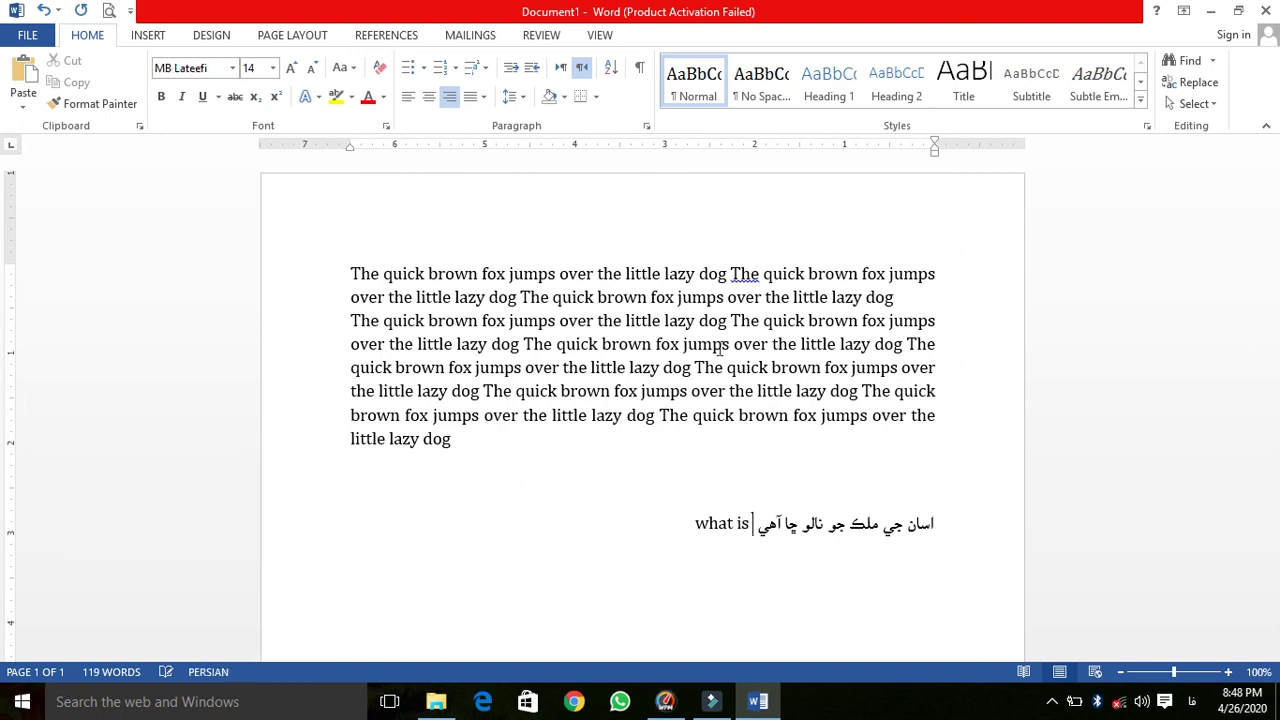
# Append 'هي' in Arabic and keep the line's direction right to left
pyautogui.click(718, 344)
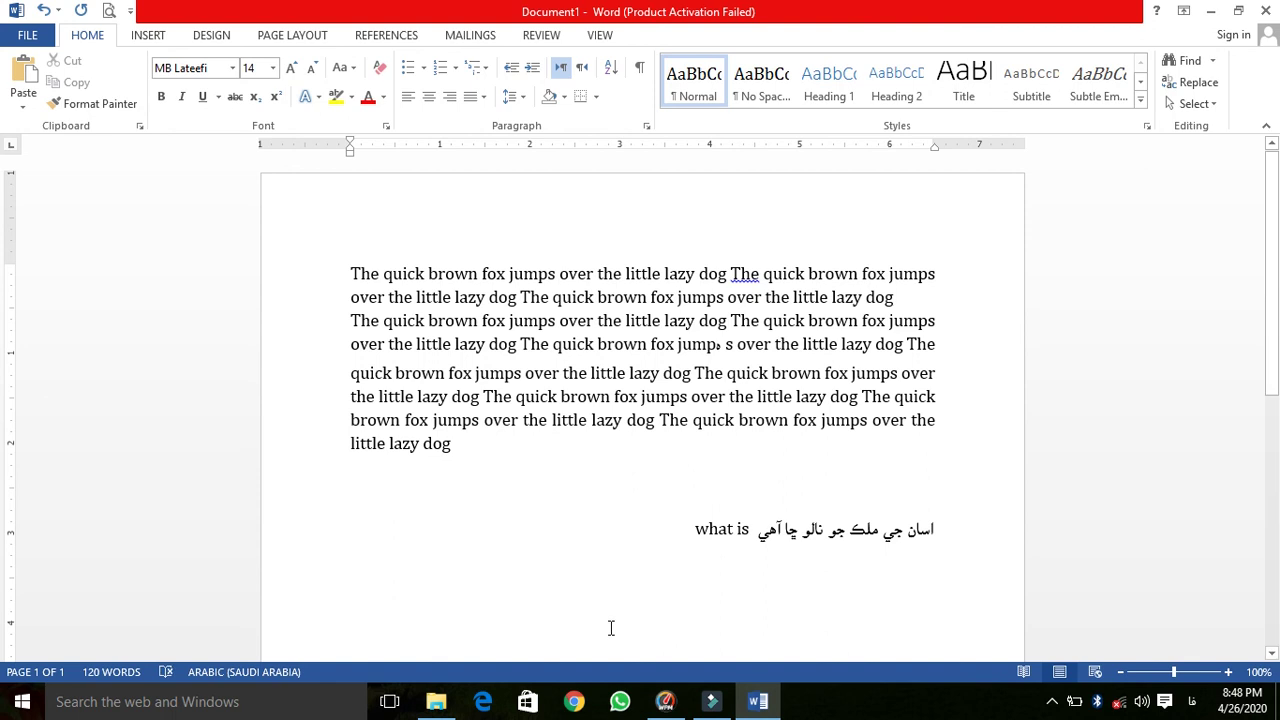
pyautogui.click(688, 529)
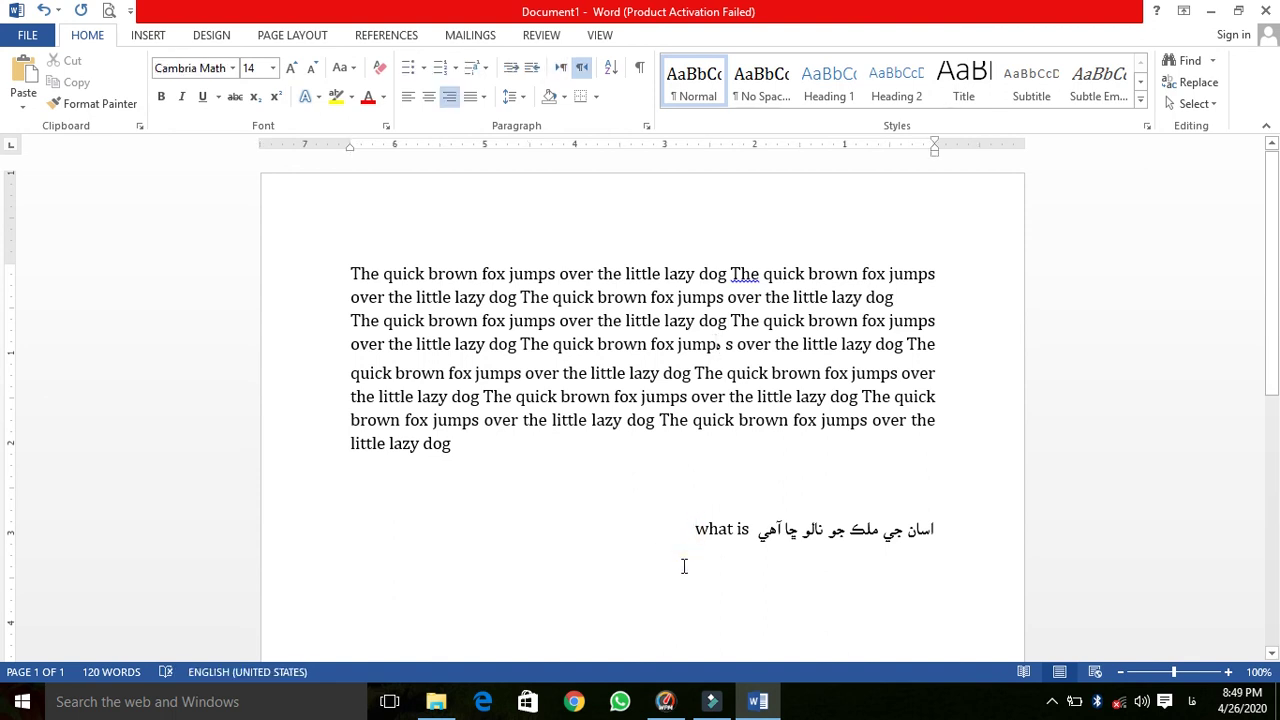
pyautogui.write('هي')
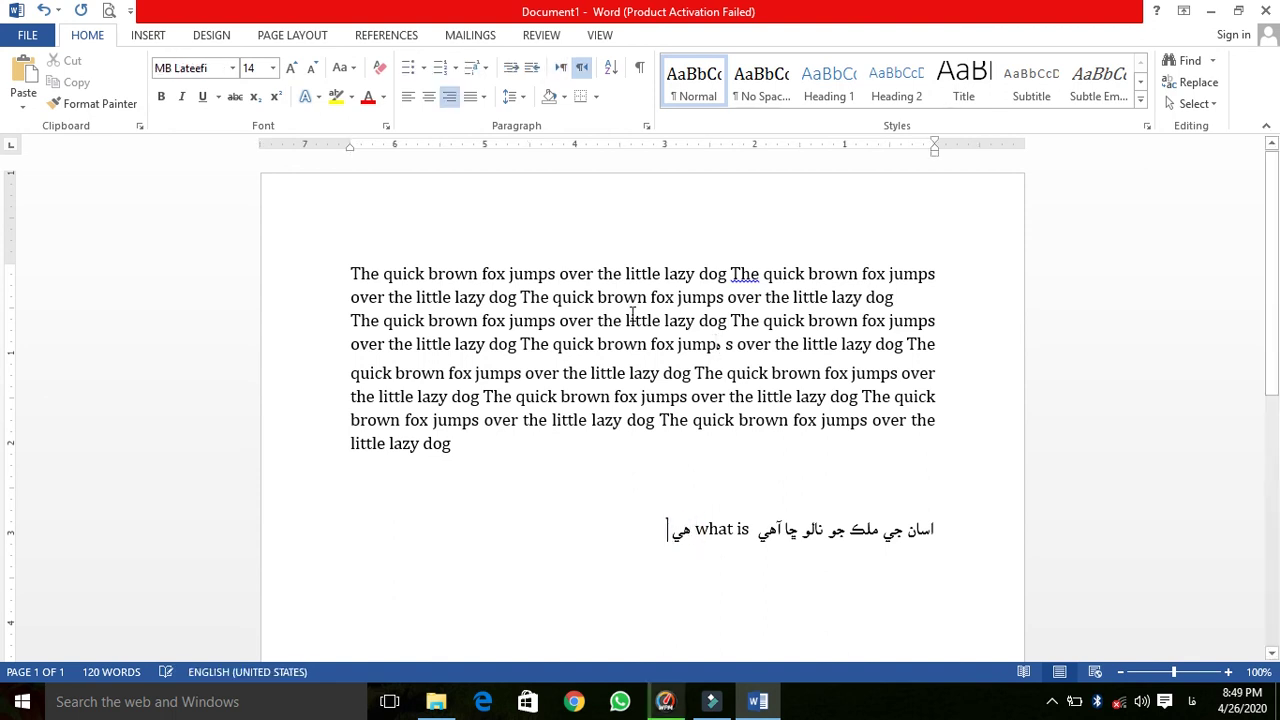
pyautogui.click(560, 67)
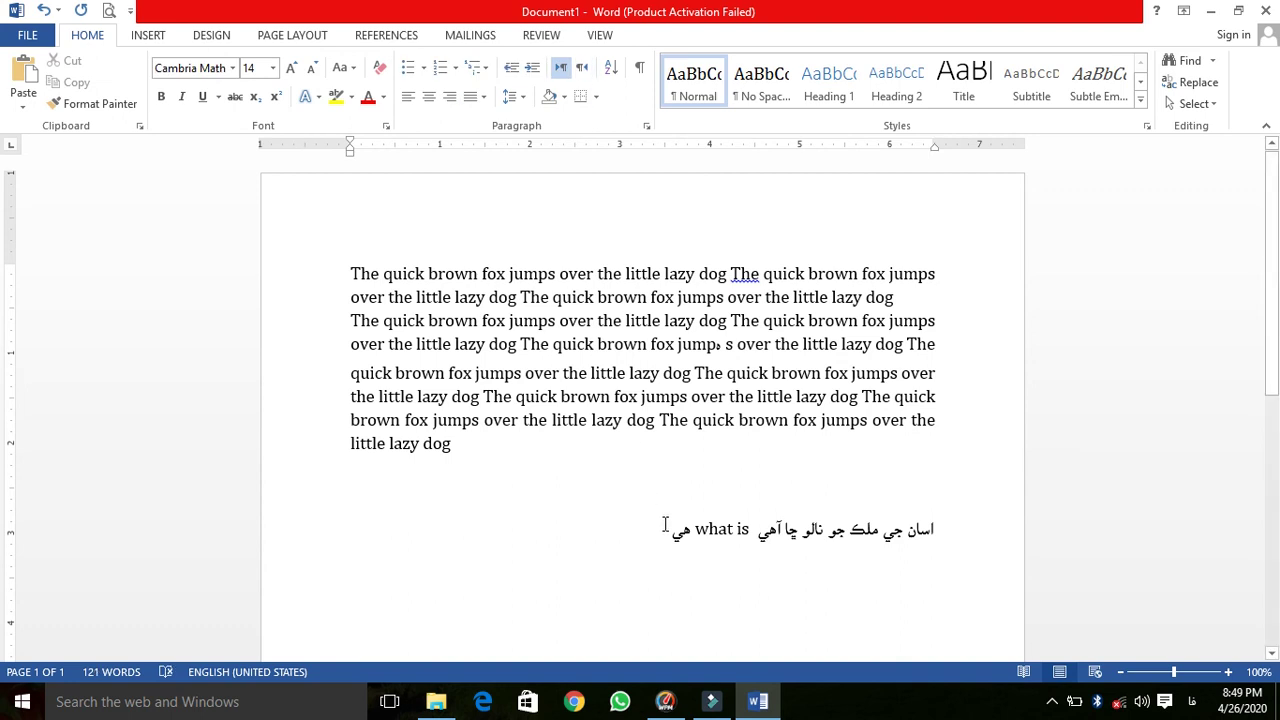
pyautogui.hotkey('ctrl', 'shift')
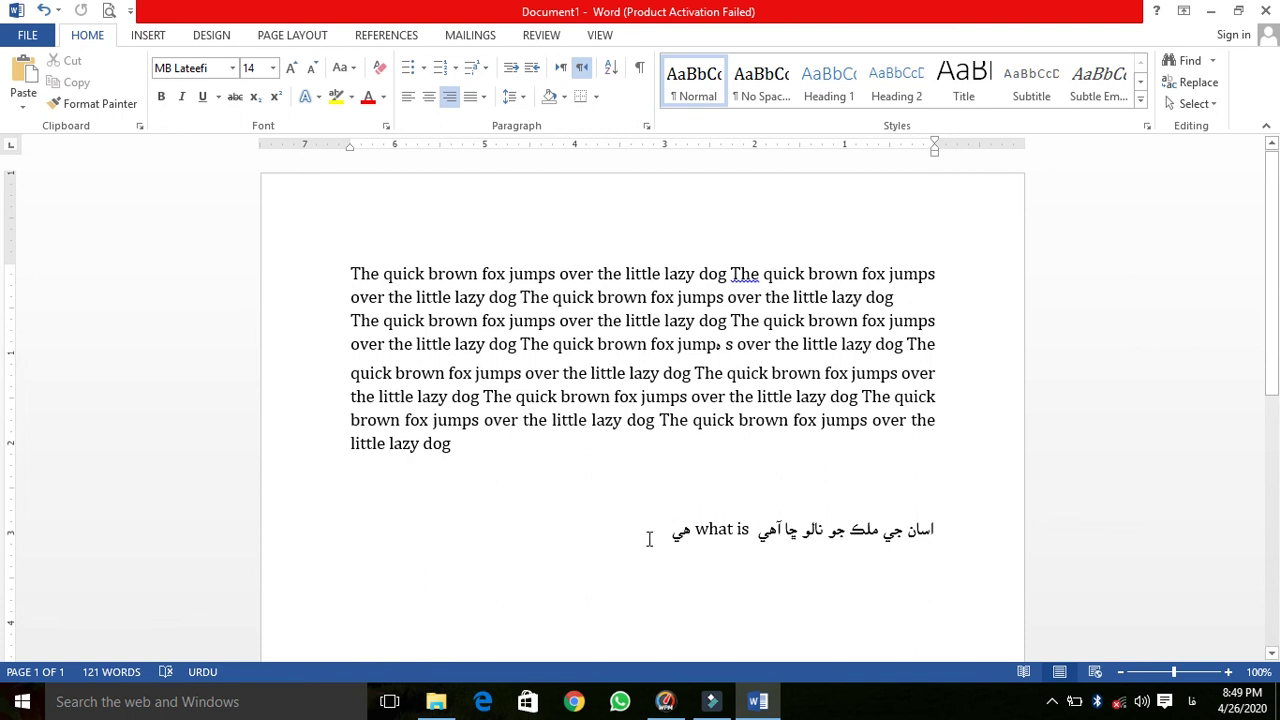
pyautogui.click(596, 97)
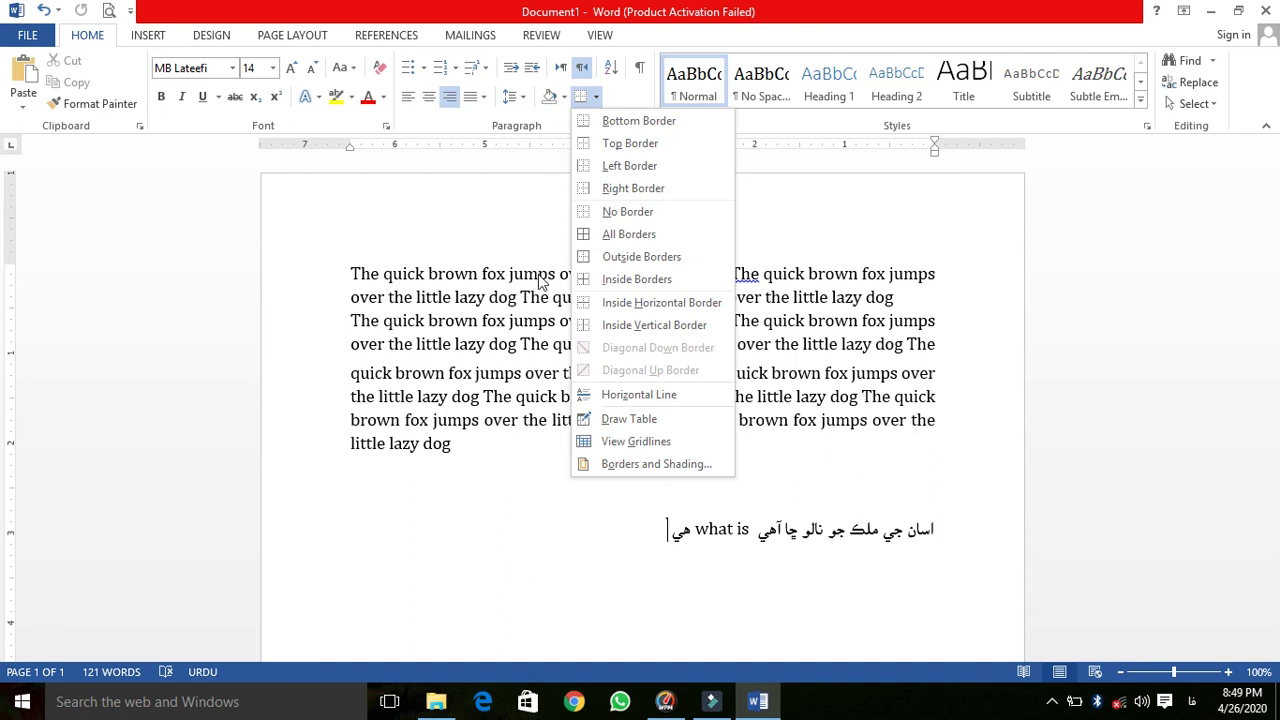
# Select the Sindhi/English line and apply All Borders to box it
pyautogui.click(643, 528)
pyautogui.moveTo(650, 528); pyautogui.dragTo(930, 528)
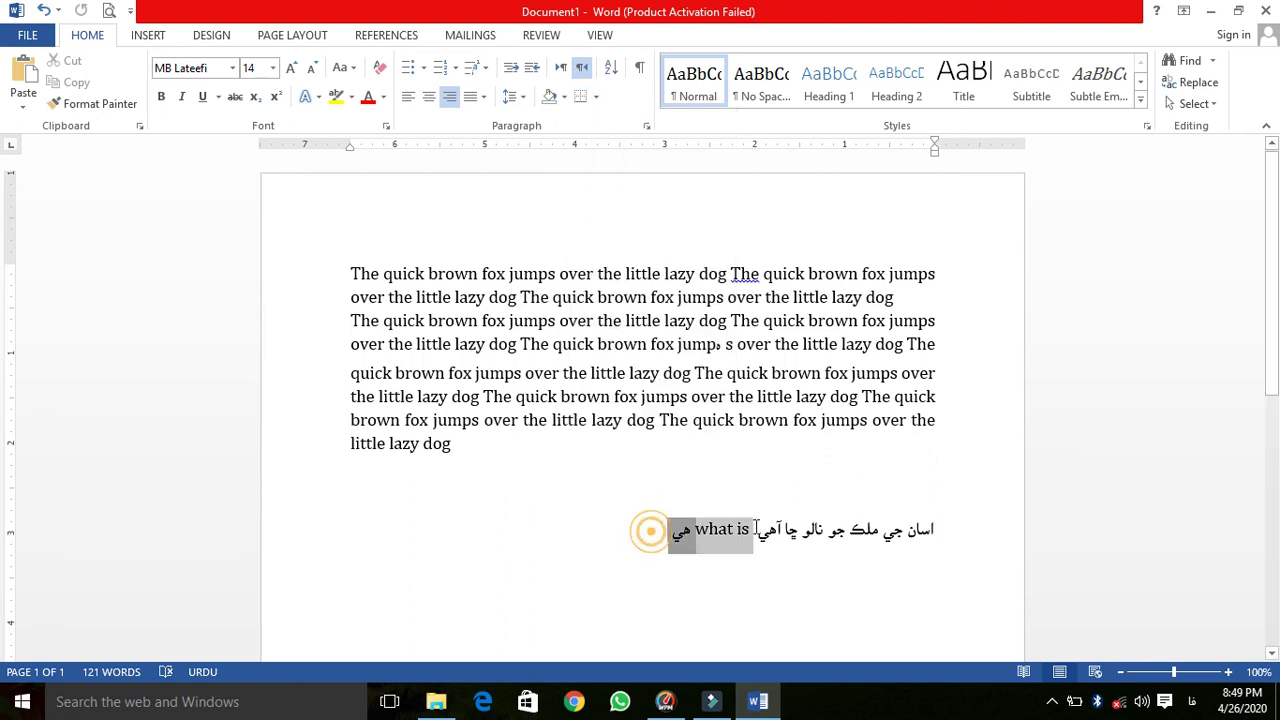
pyautogui.click(597, 97)
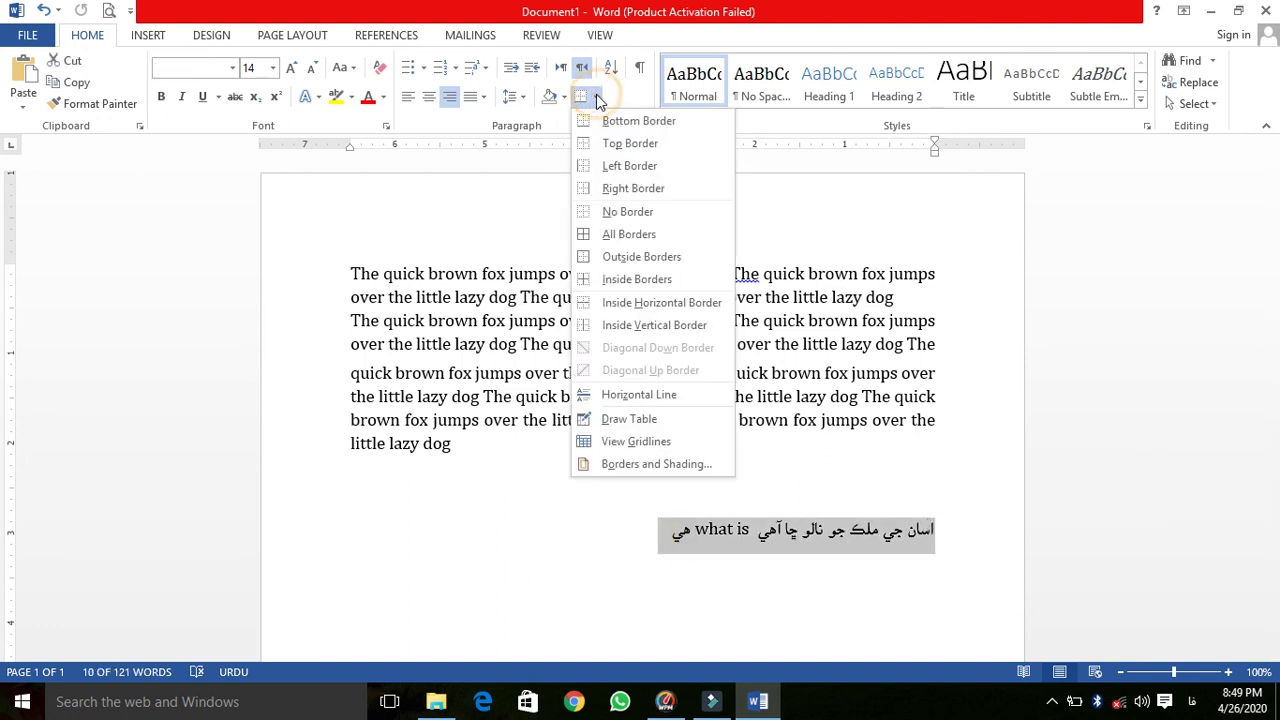
pyautogui.click(630, 238)
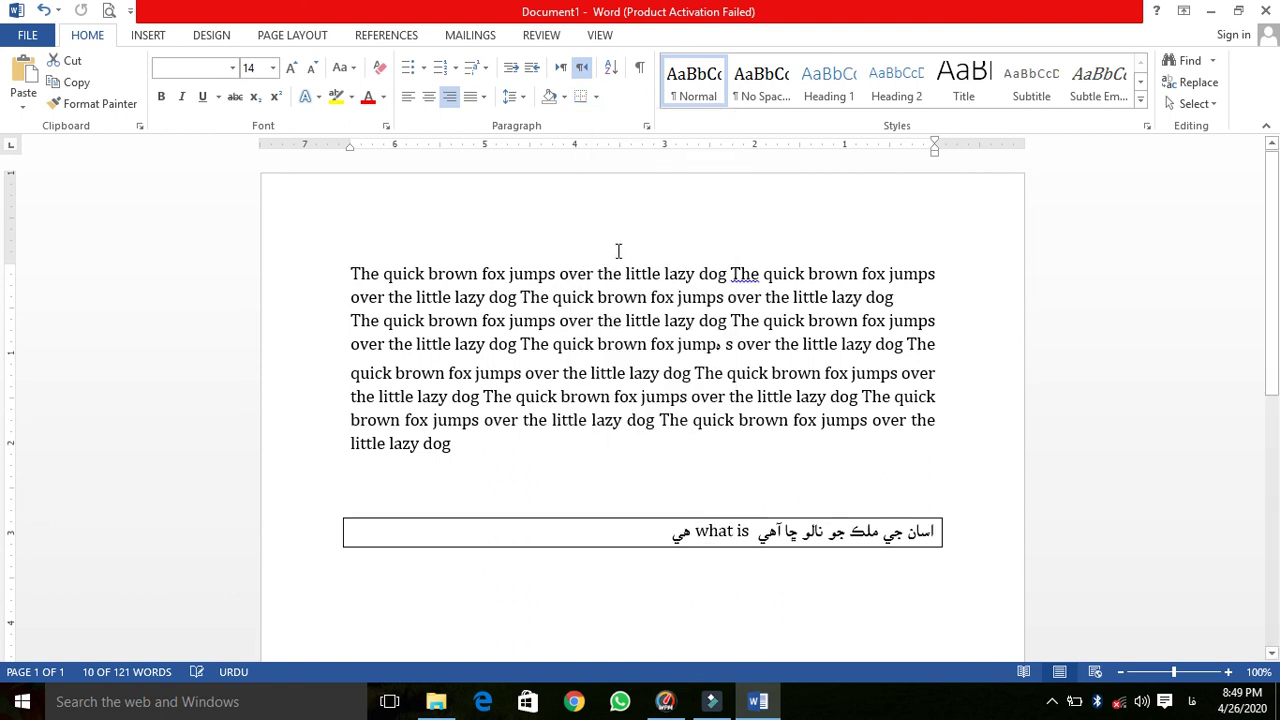
pyautogui.click(597, 97)
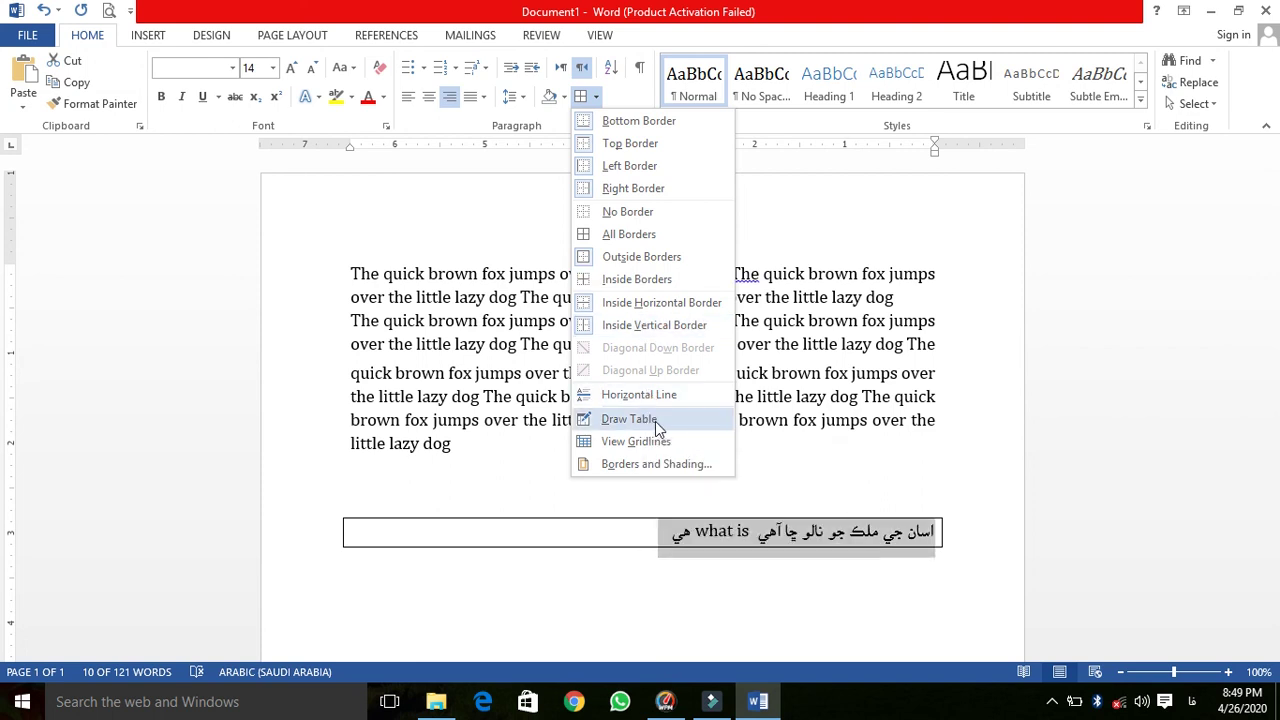
pyautogui.click(625, 533)
pyautogui.click(620, 476)
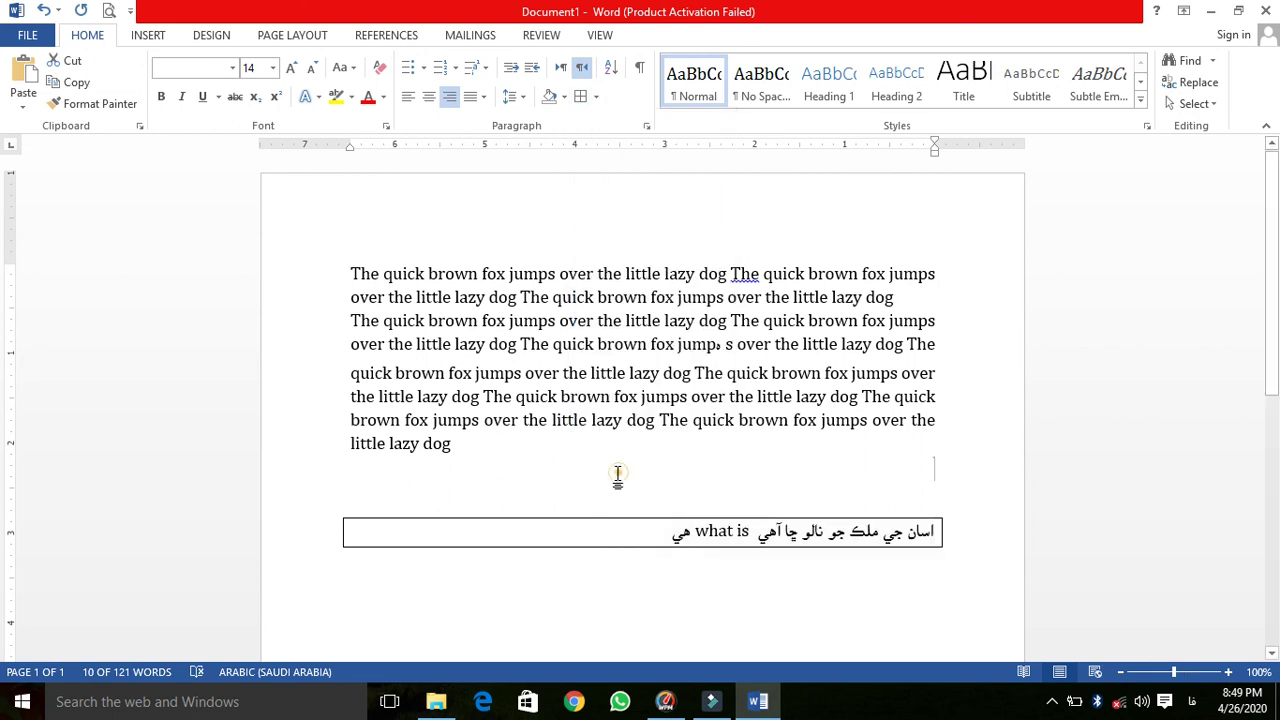
pyautogui.click(562, 100)
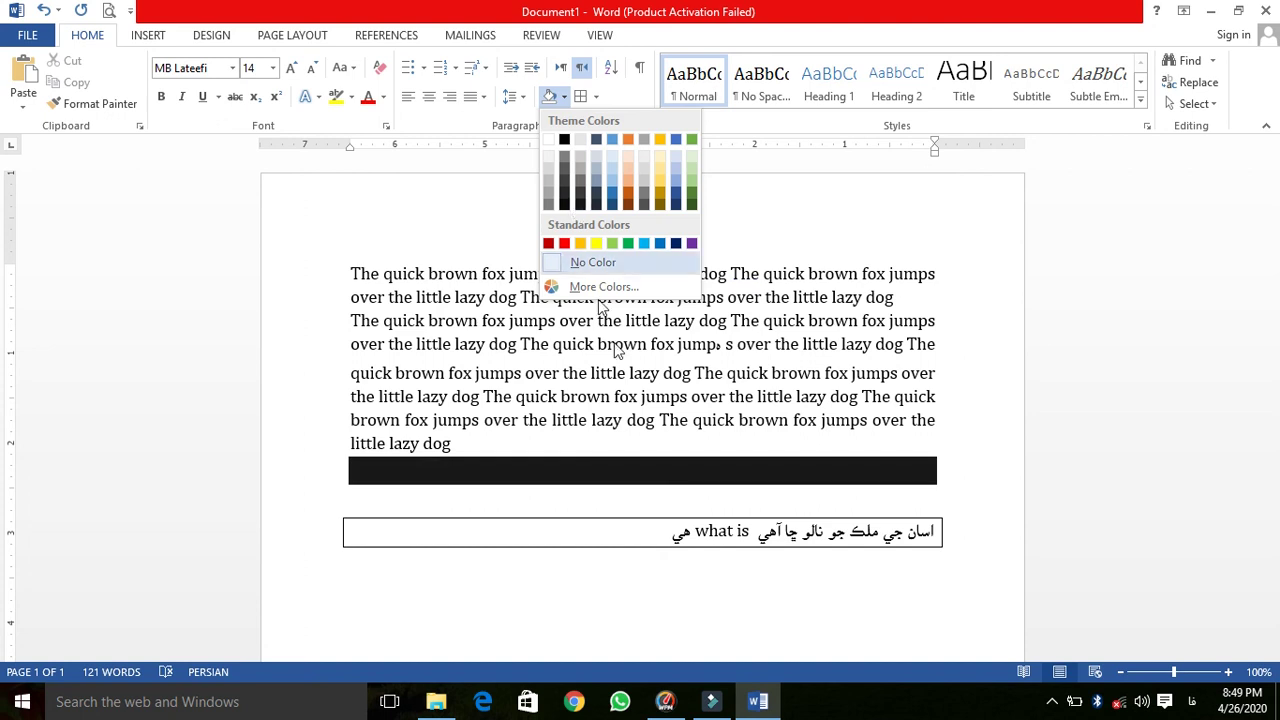
# Shade the boxed line Blue, Accent 1, Lighter 40%, then switch to Wondershare Filmora
pyautogui.click(608, 534)
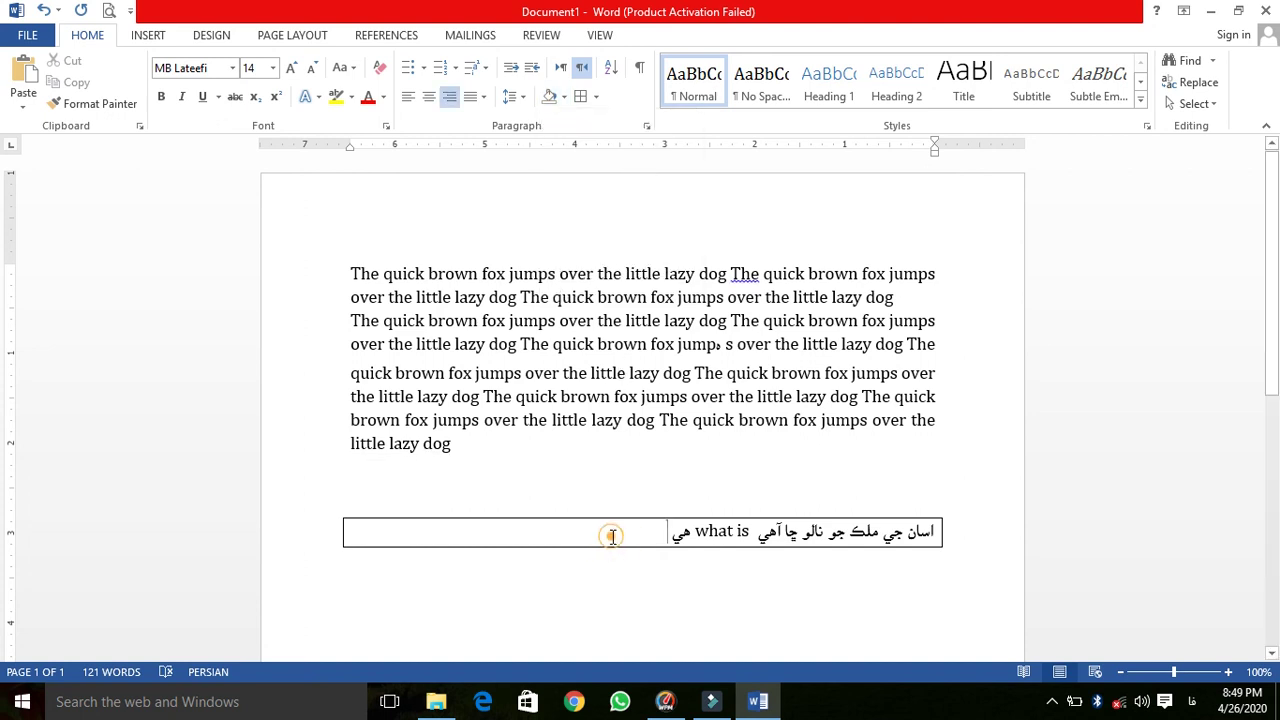
pyautogui.click(565, 99)
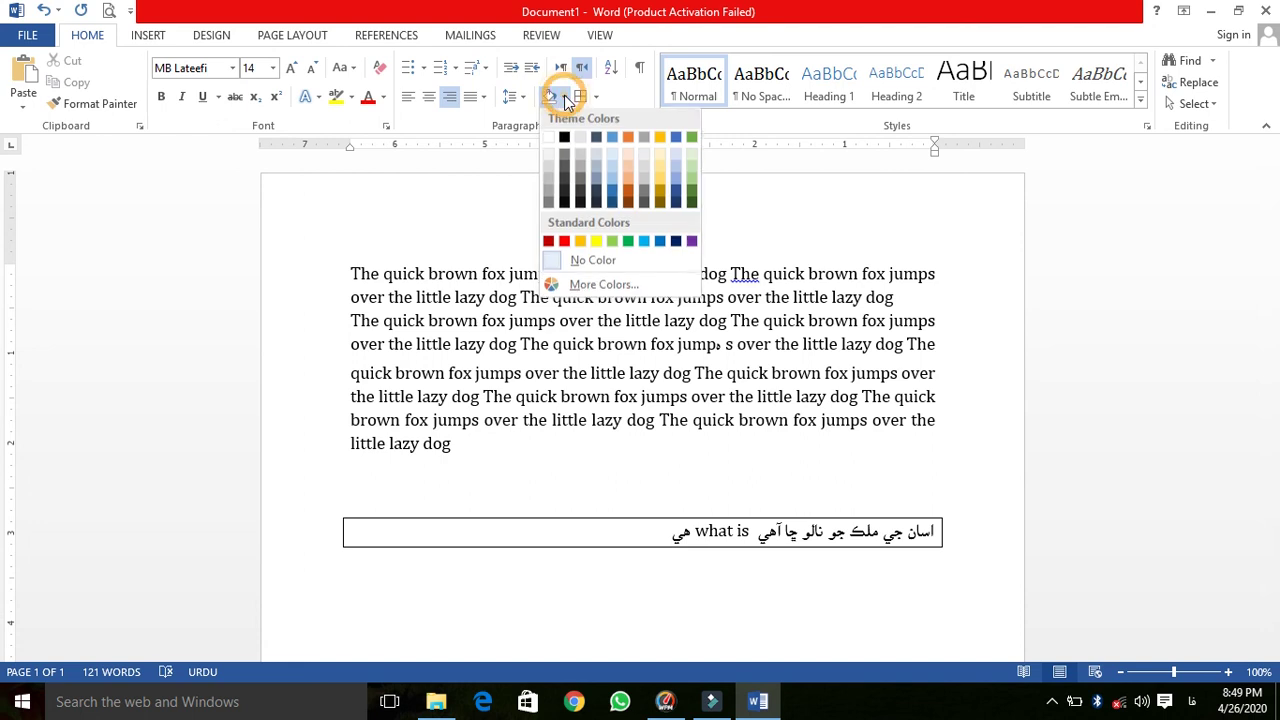
pyautogui.click(612, 185)
pyautogui.click(613, 428)
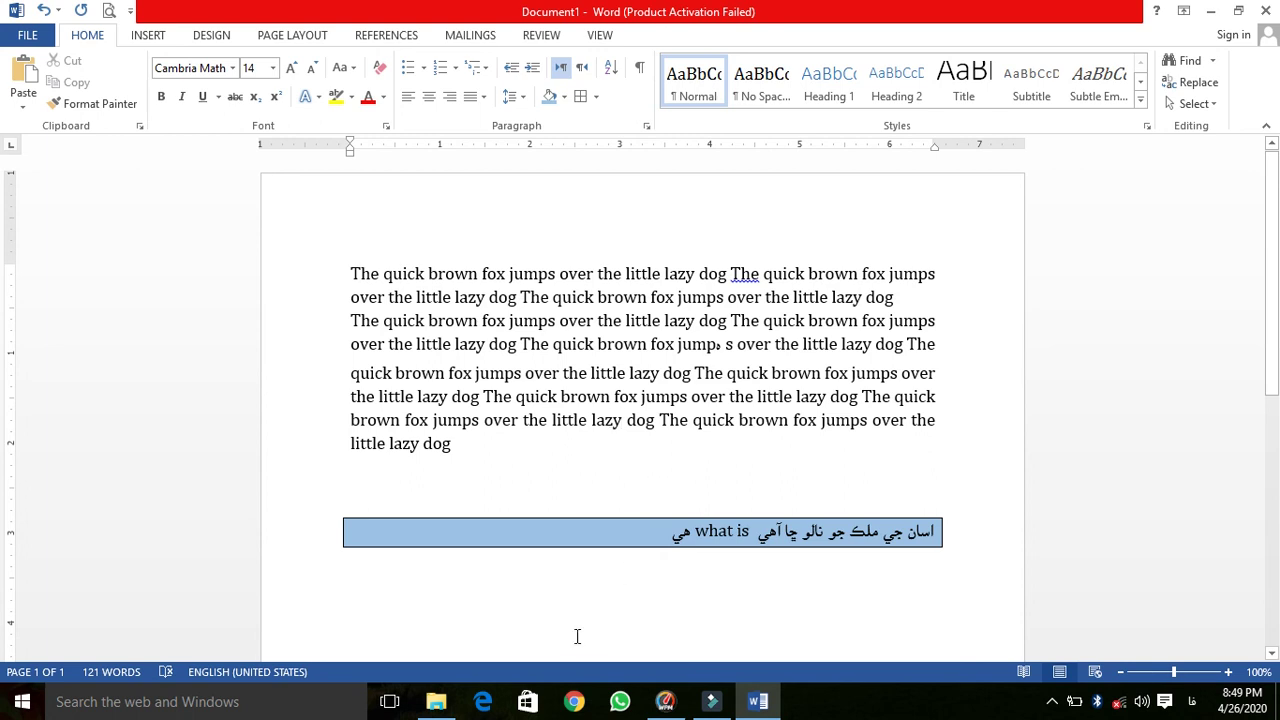
pyautogui.click(712, 704)
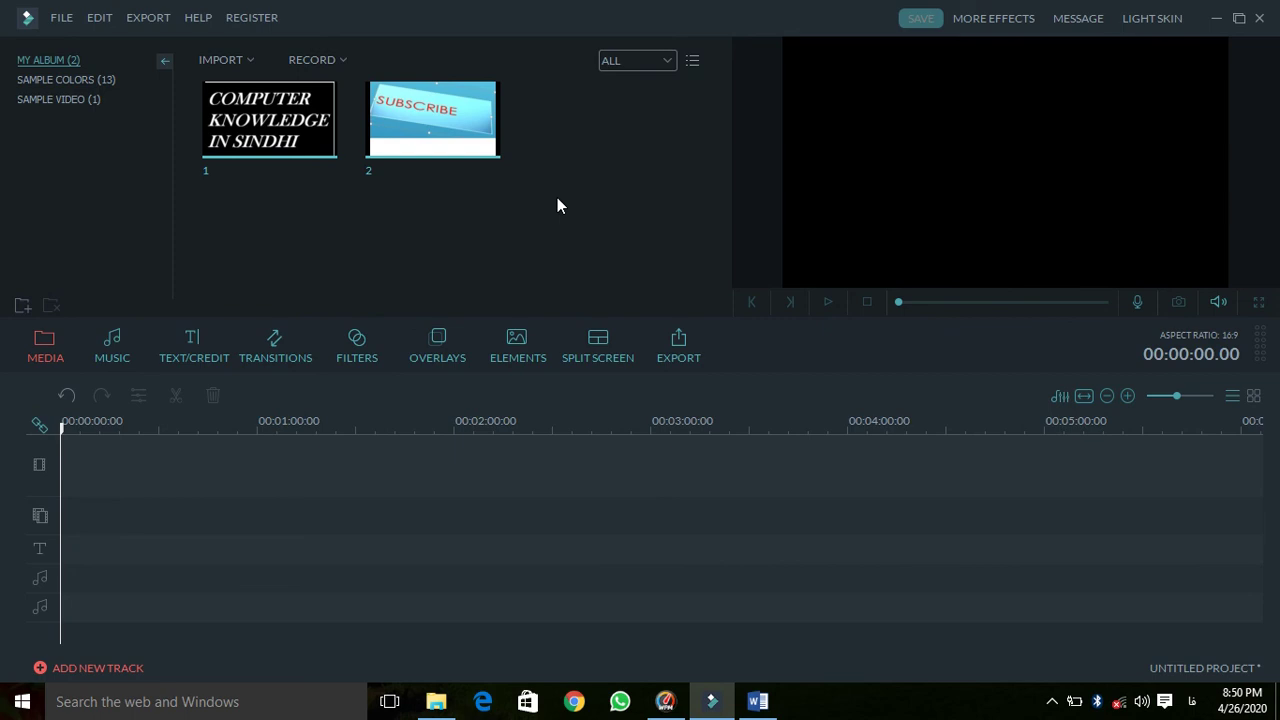